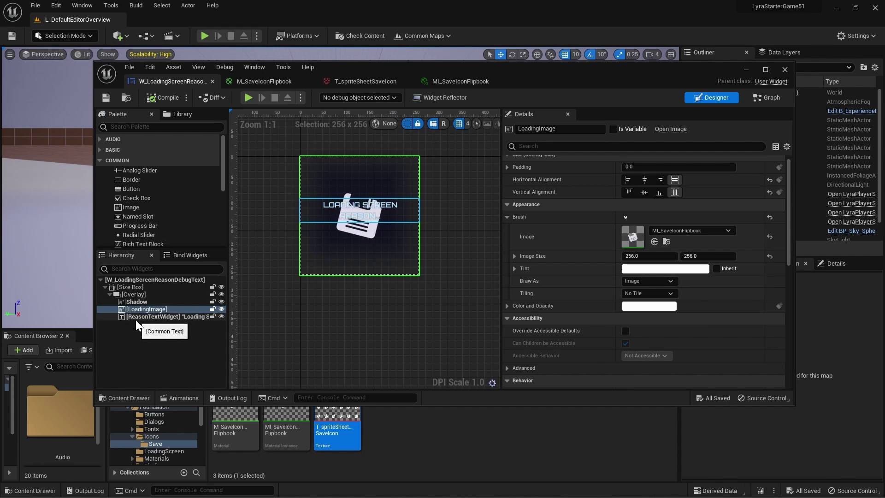
Inspect the M_SaveIconFlipbook graph's Texture Object node and its T_spriteSheetSaveIcon sprite sheet
left_click(267, 81)
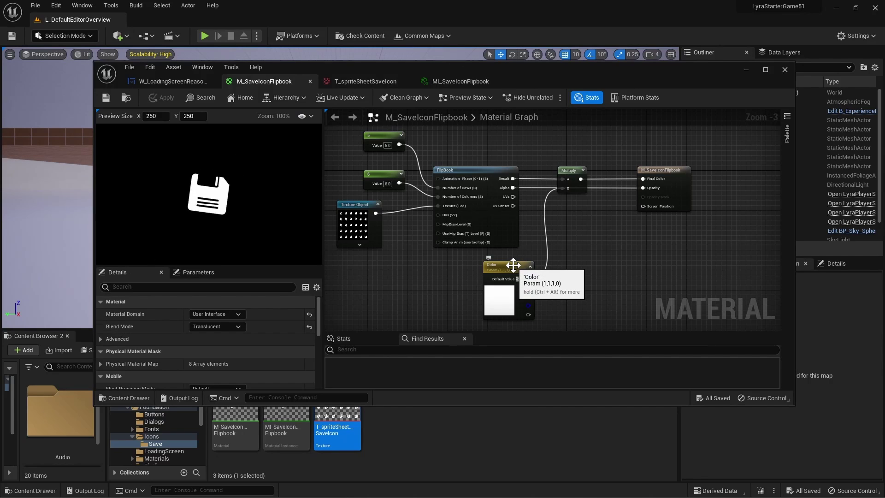
right_click_drag(515, 264, 536, 272)
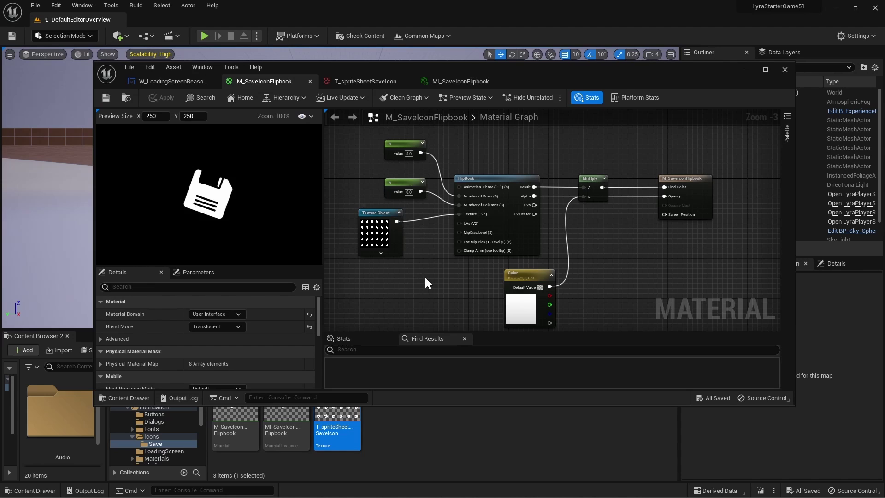
right_click_drag(425, 276, 408, 273)
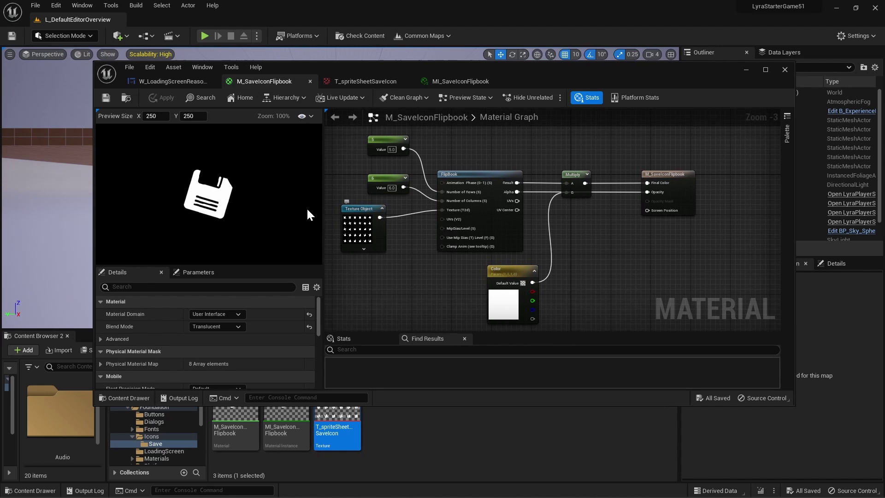
left_click(367, 213)
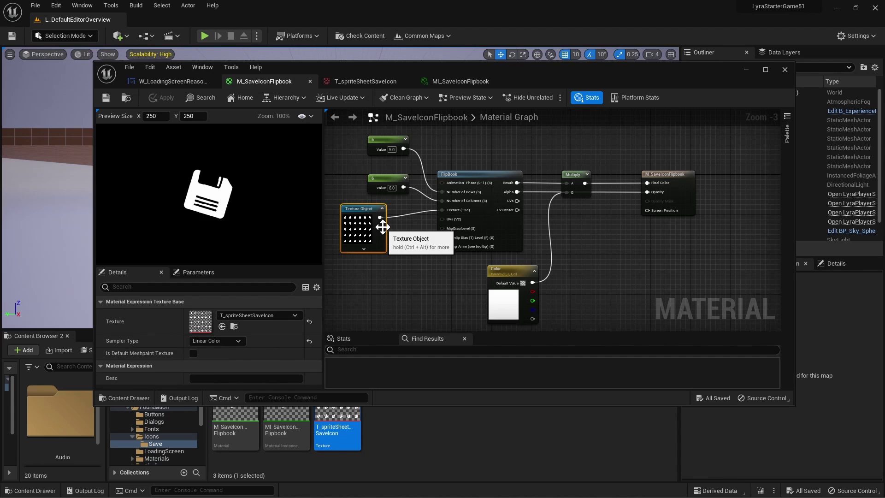
scroll(359, 236, "up", 3)
right_click_drag(452, 271, 506, 278)
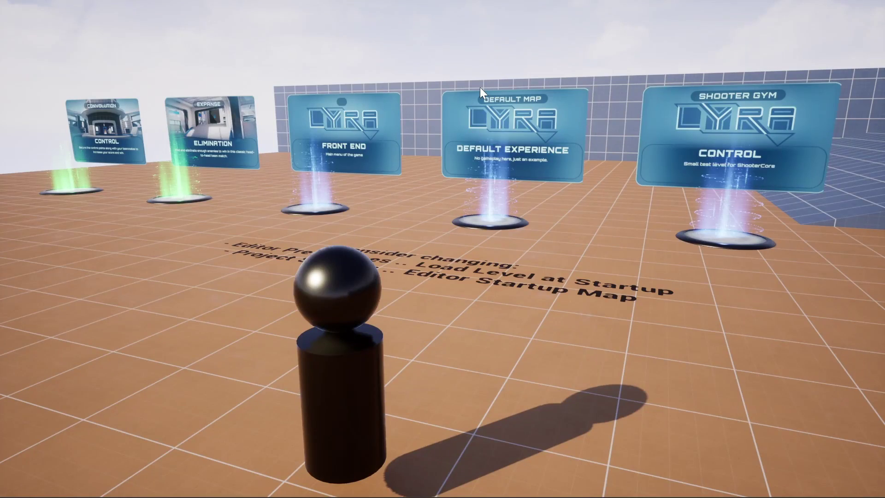
Walk the Lyra character into the Front End portal to preview the save-icon loading screen
left_click(480, 87)
key("w")
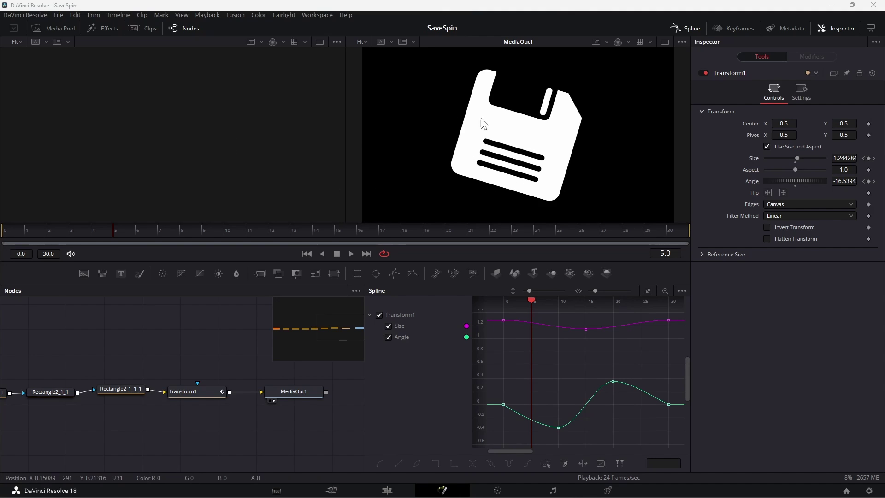
left_click(352, 253)
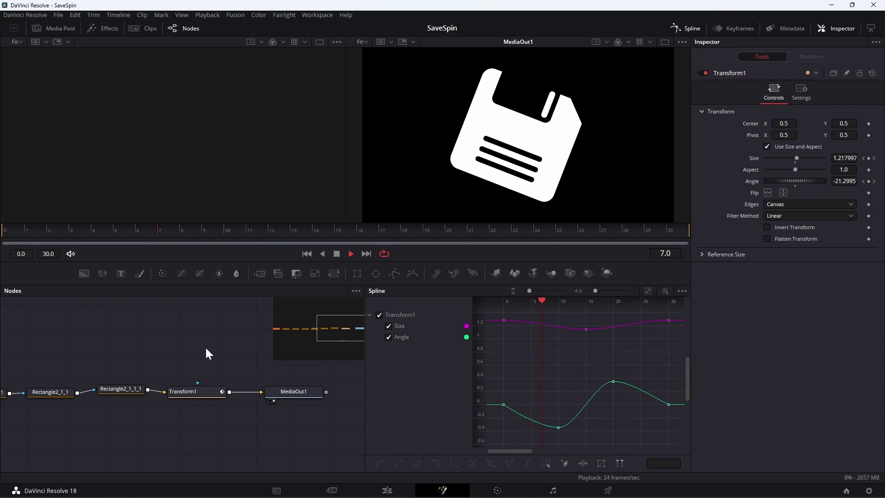
right_click(220, 344)
key("Escape")
middle_click_drag(231, 349, 296, 341)
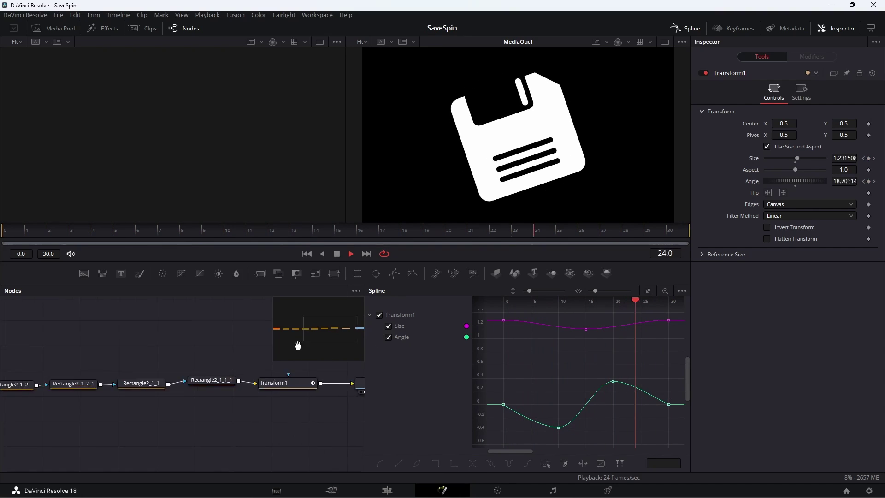
middle_click_drag(92, 336, 127, 326)
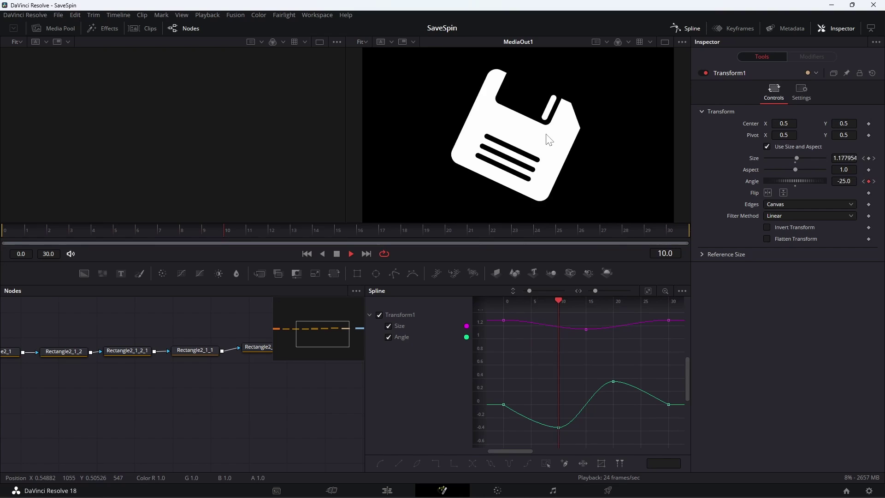
middle_click_drag(78, 344, 287, 333)
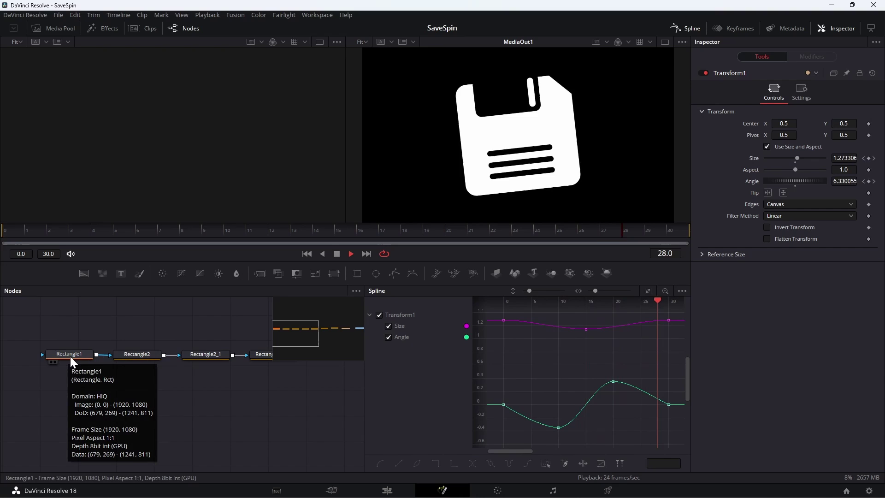
middle_click_drag(245, 316, 76, 348)
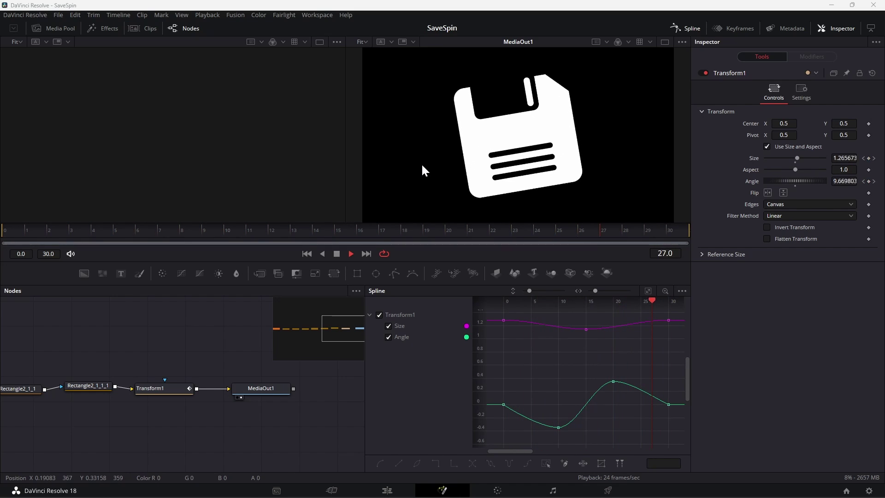
On the Deliver page, clear Job 1's completed render status in the Render Queue
left_click(609, 490)
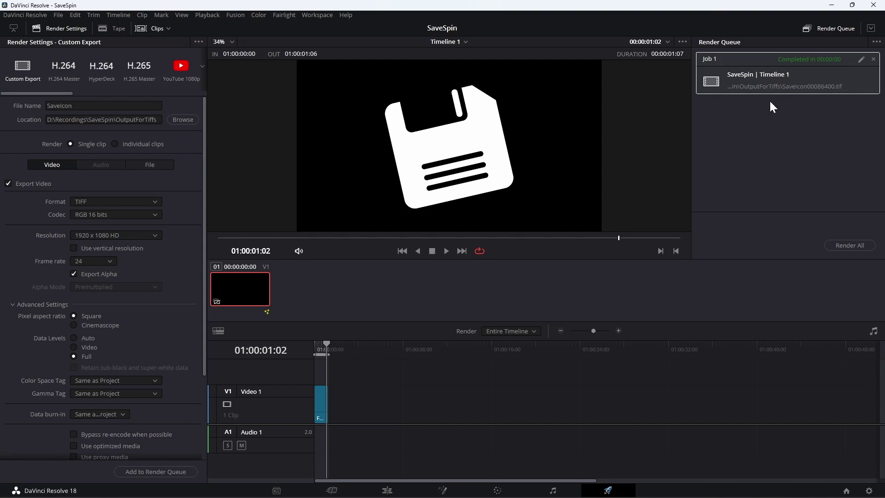
right_click(798, 76)
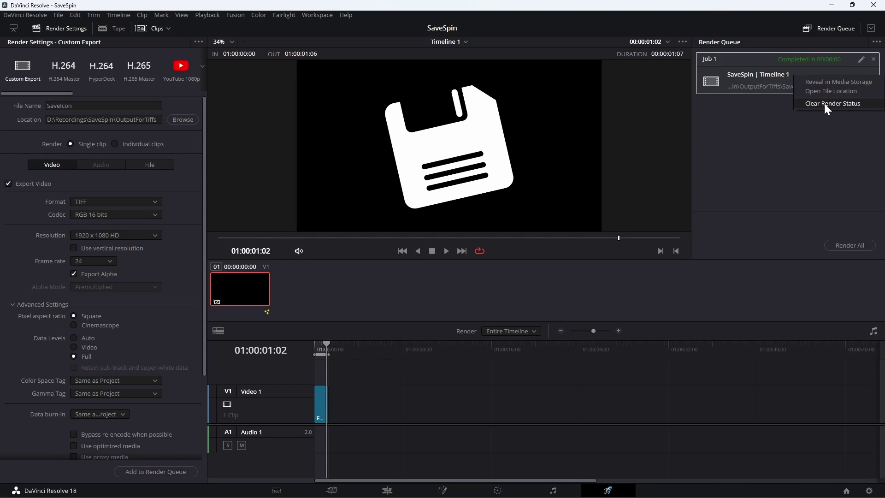
left_click(823, 106)
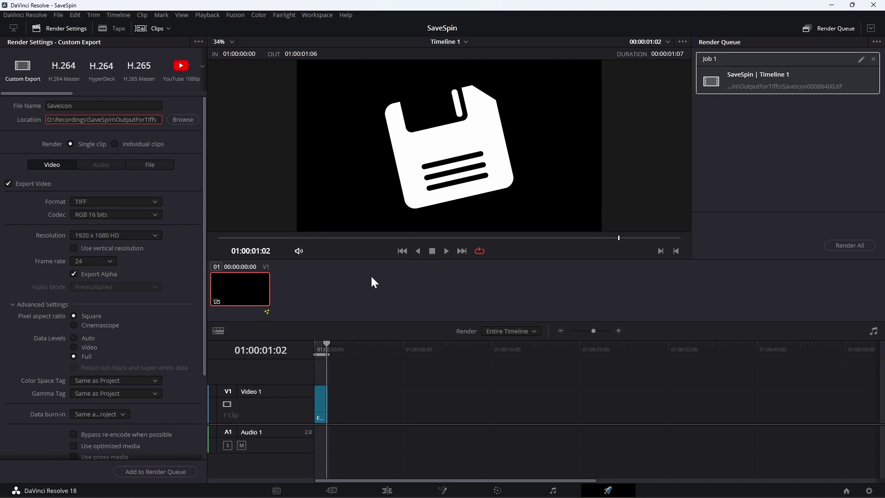
Review the SaveSpin TIFF render settings and re-render Job 1 with Render All
scroll(108, 267, "down", 1)
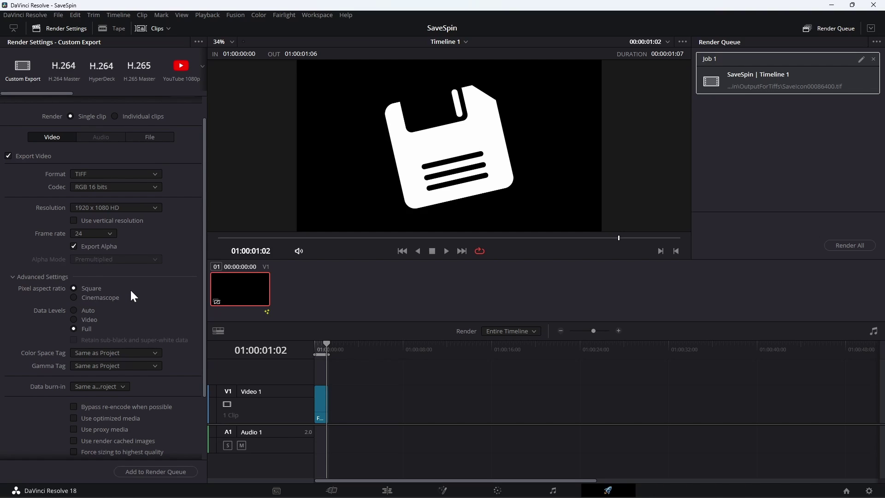
scroll(117, 297, "down", 3)
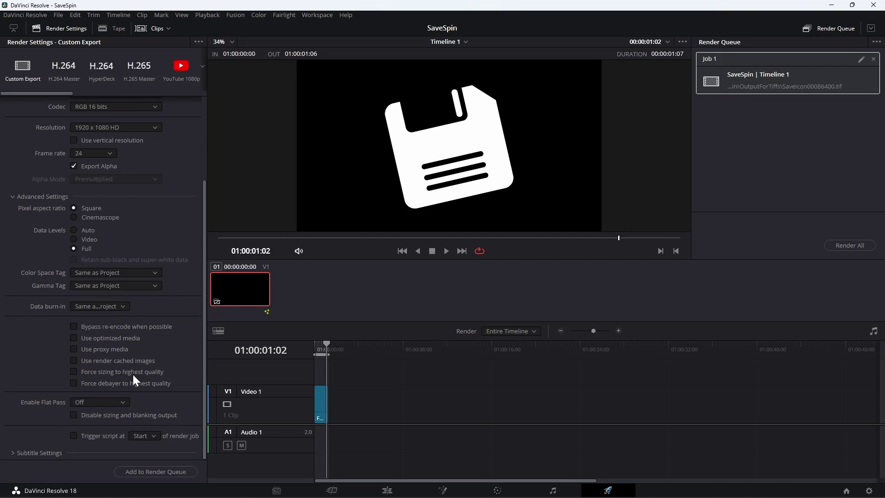
scroll(126, 402, "up", 4)
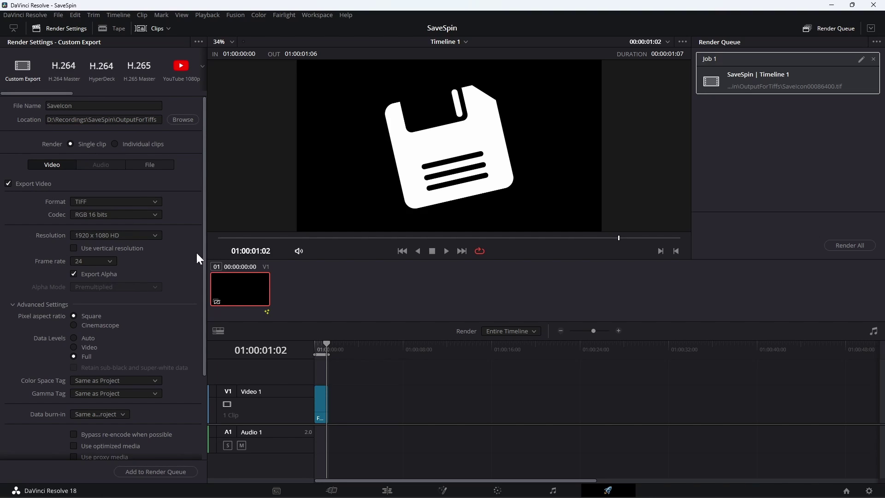
scroll(91, 367, "down", 3)
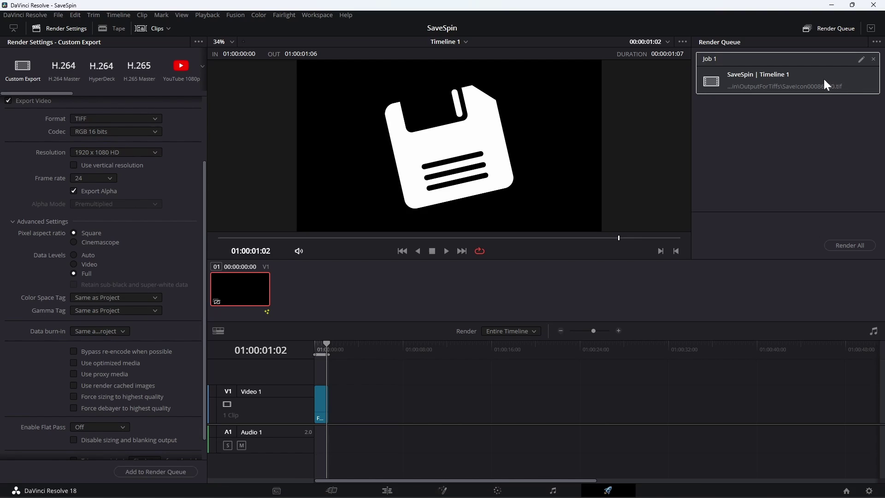
left_click(850, 247)
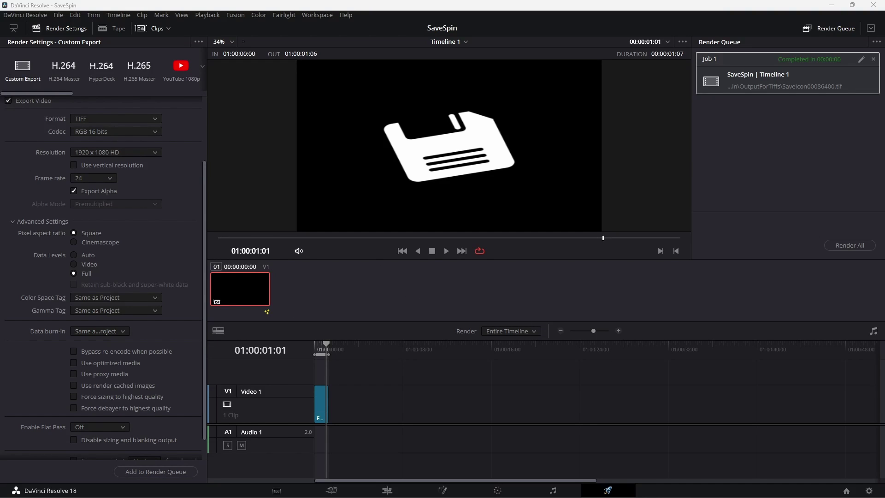
Preview the rendered SaveIcon TIFF frames in the photo viewer, stepping back and forth between frames
key("alt+Tab")
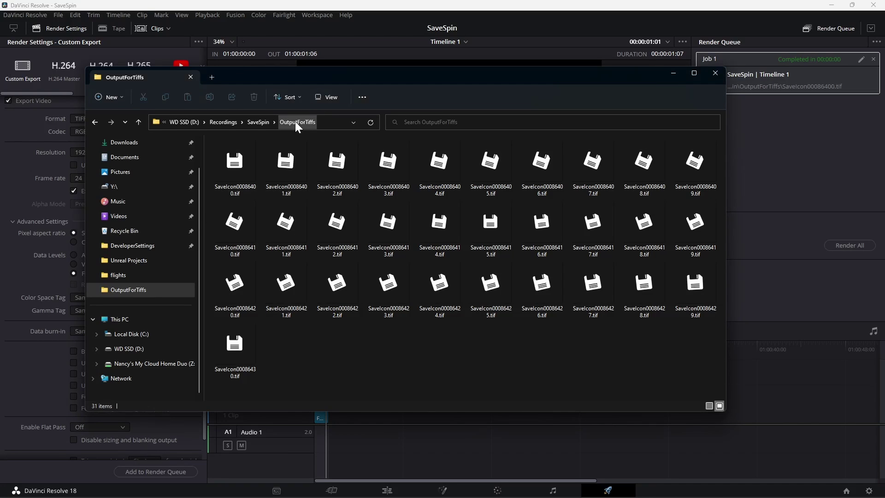
double_click(233, 174)
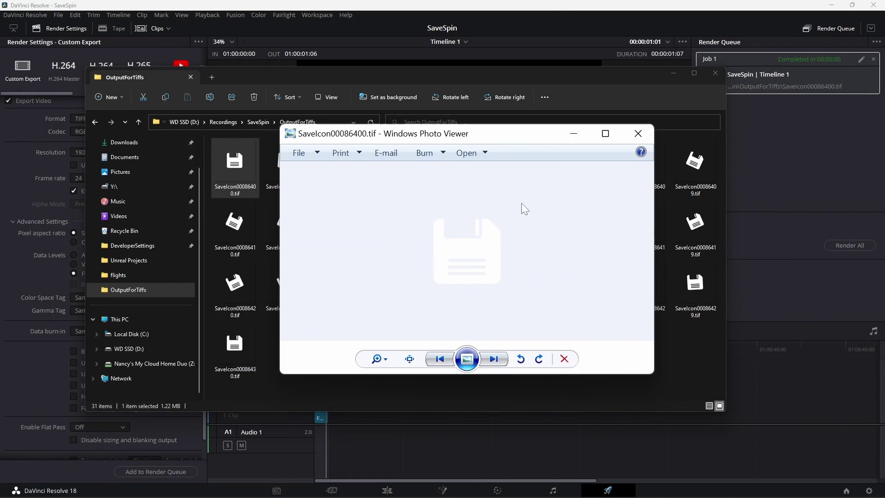
key("Right")
key("Right")
key("Right")
key("Right")
key("Right")
key("Right")
key("Right")
key("Right")
key("Right")
key("Right")
key("Right")
key("Right")
key("Right")
key("Right")
key("Right")
key("Right")
key("Right")
key("Right")
key("Right")
key("Right")
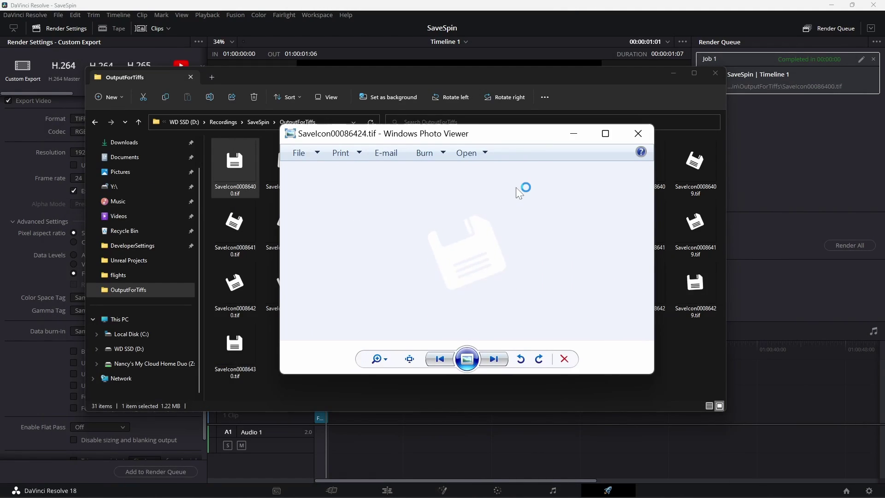
key("Left")
key("Left")
key("Left")
key("Left")
key("Left")
key("Left")
key("Left")
key("Left")
key("Left")
key("Left")
key("Left")
key("Left")
key("Left")
key("Left")
key("Left")
key("Left")
key("Left")
key("Left")
key("Left")
key("Left")
key("Left")
key("Left")
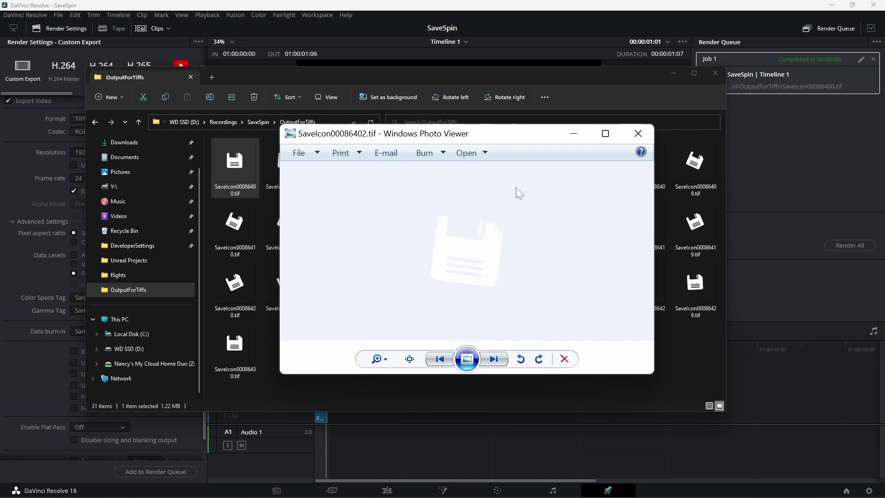
key("Escape")
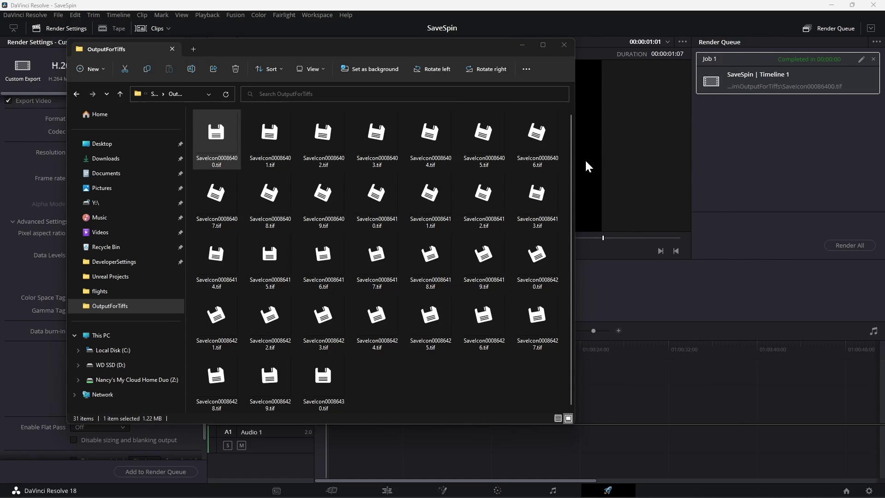
Resize the Explorer window and delete the last frame, SaveIcon00086430.tif
left_click_drag(575, 161, 524, 180)
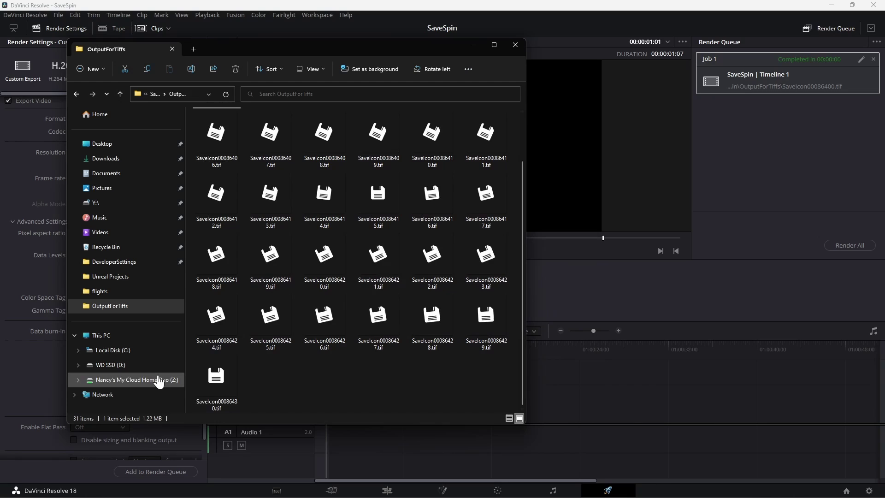
left_click(313, 387)
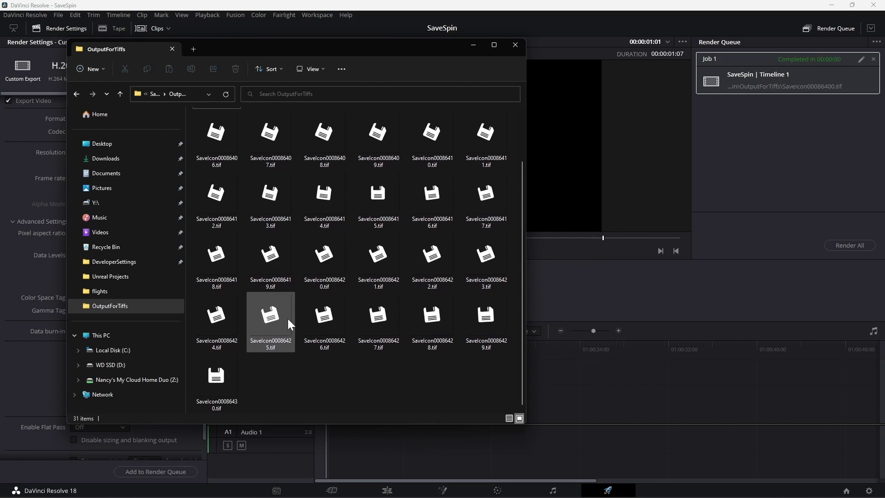
left_click_drag(320, 427, 322, 458)
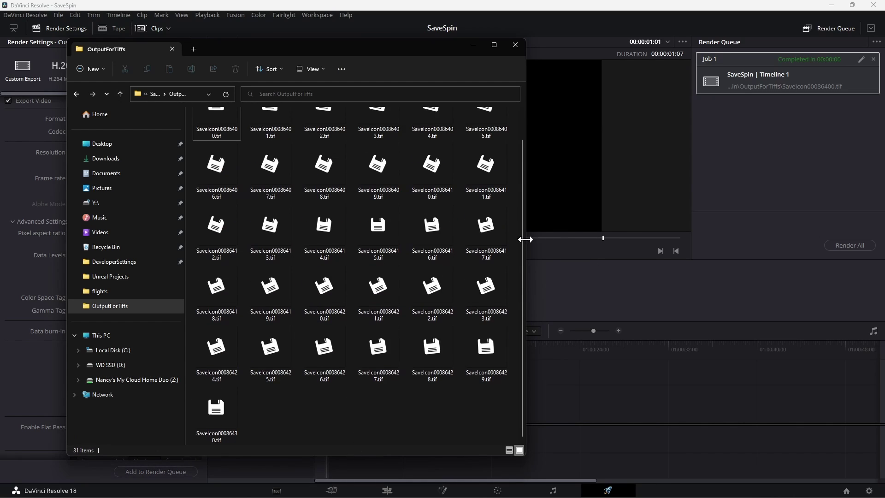
mouse_move(526, 244)
left_mouse_down()
mouse_move(656, 253)
mouse_move(525, 251)
left_mouse_up()
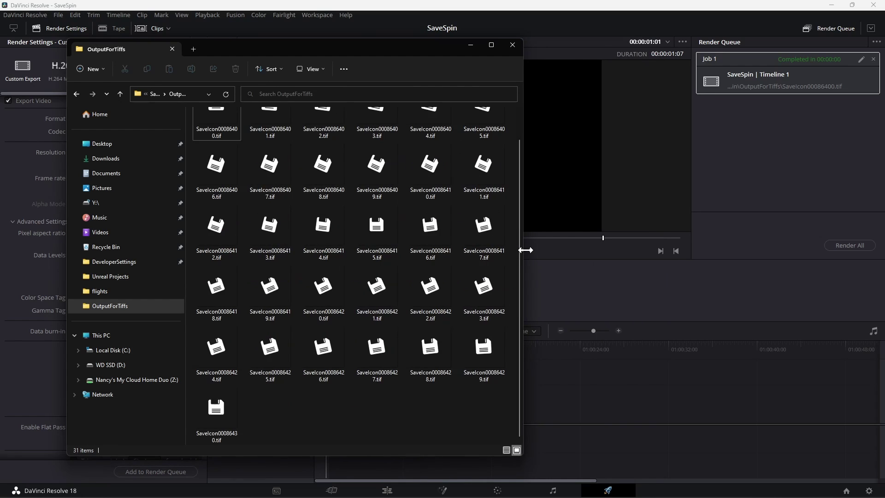
left_click(204, 415)
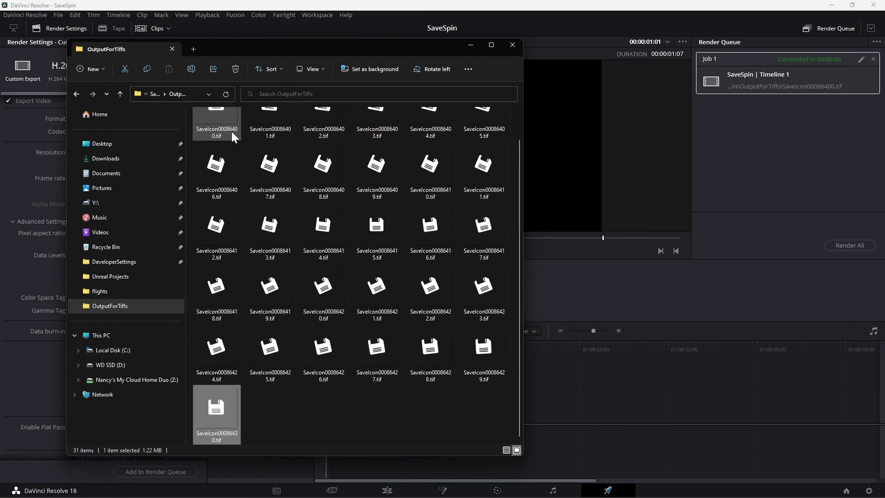
left_click_drag(252, 39, 253, 2)
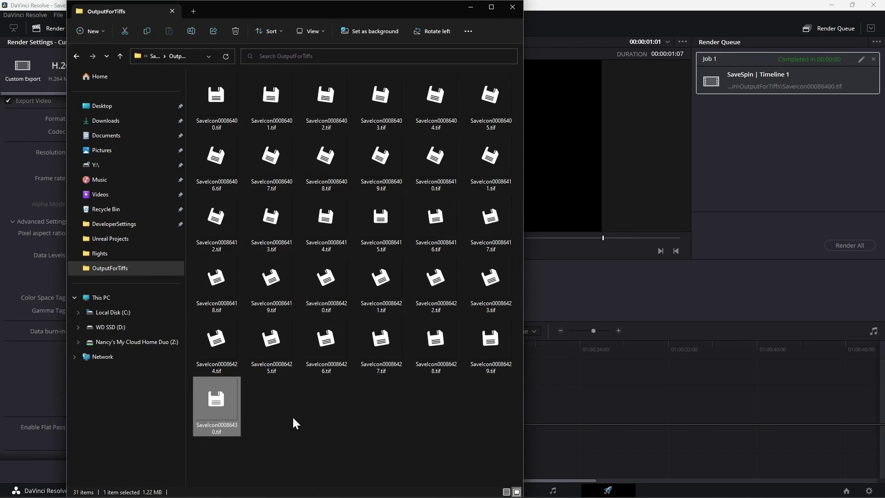
key("Delete")
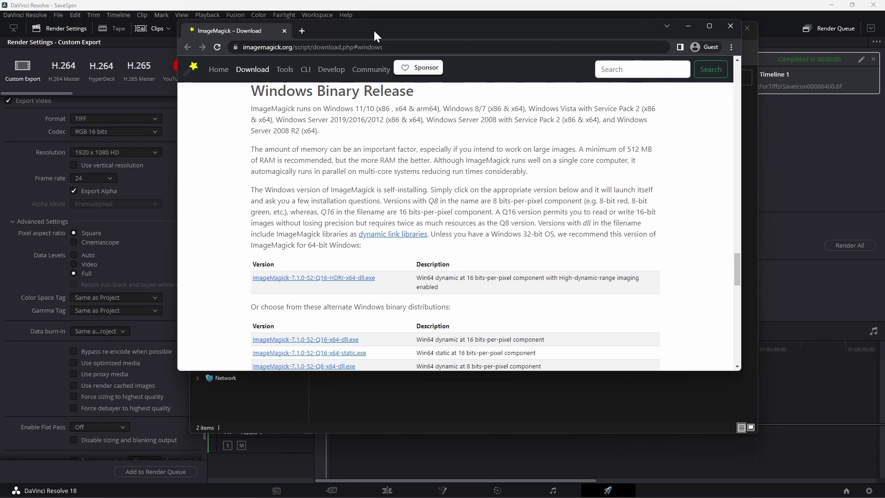
Check the ImageMagick download page's full URL, then close that browser window
left_click_drag(374, 29, 373, 35)
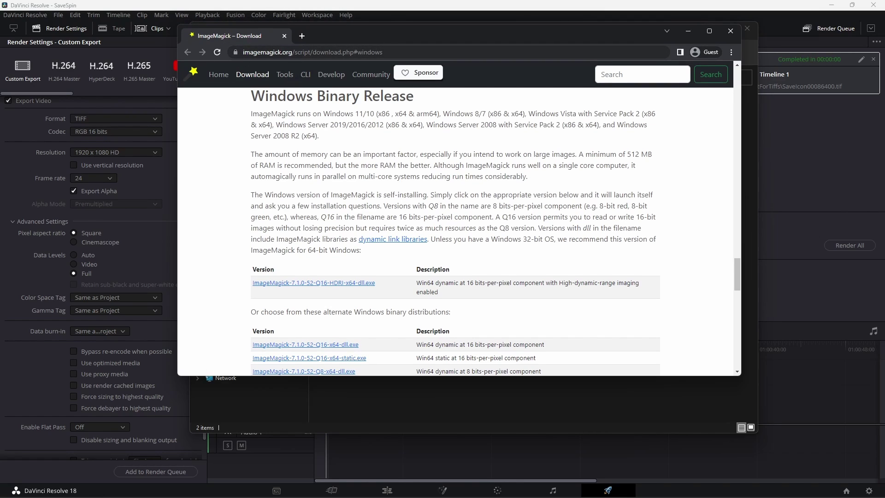
key("ctrl+l")
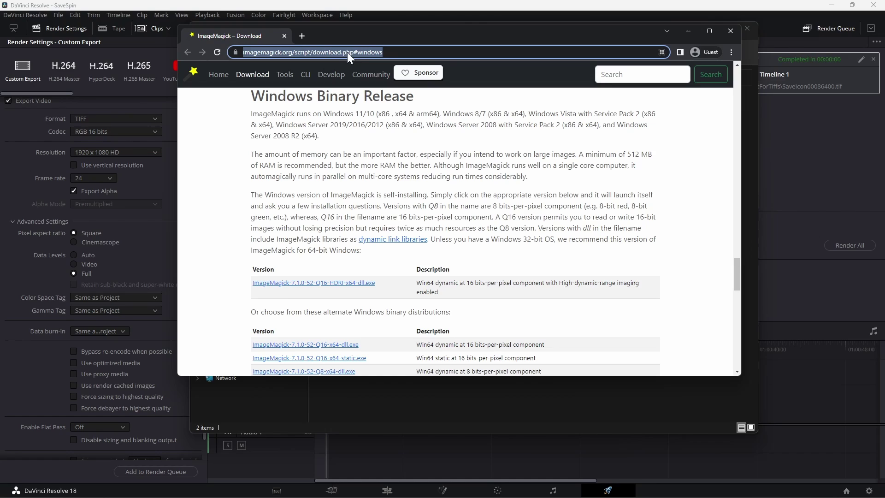
left_click(404, 52)
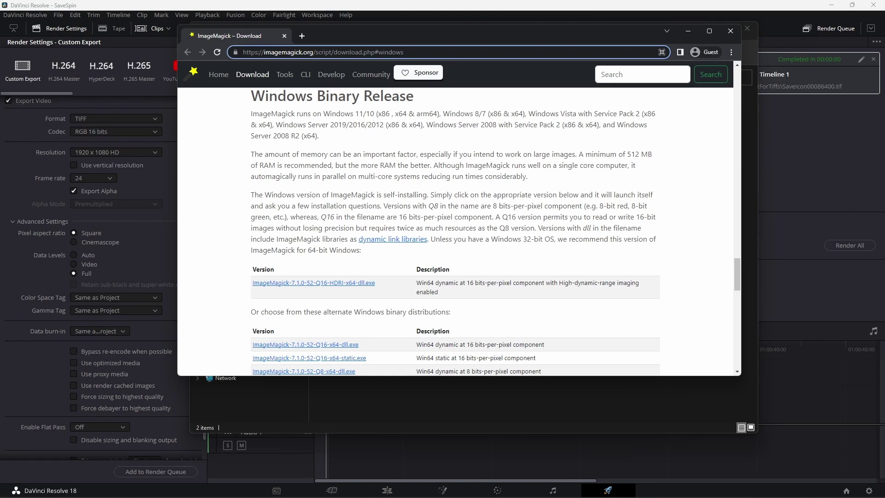
left_click_drag(404, 52, 232, 52)
left_click(441, 190)
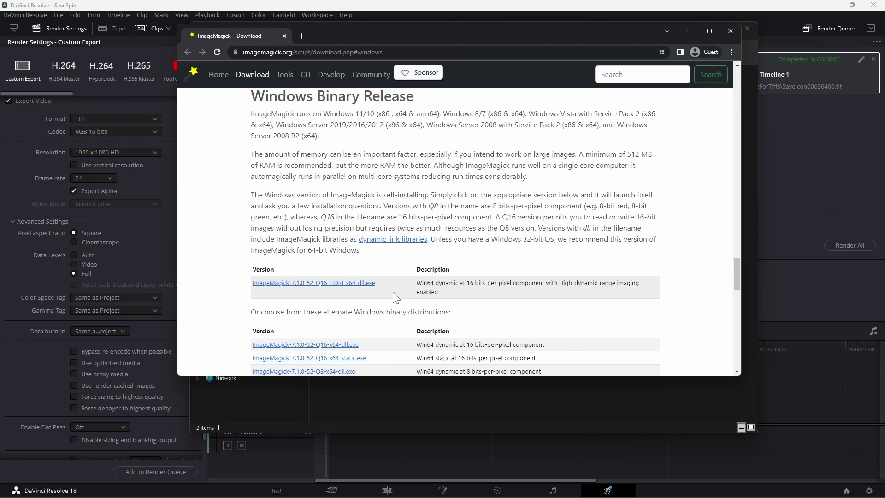
key("ctrl+w")
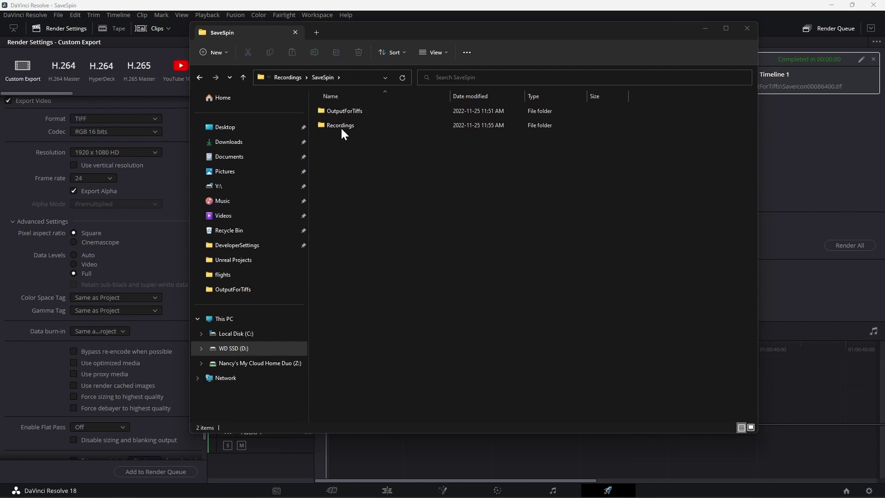
Launch Command Prompt in D:\Recordings\SaveSpin by entering cmd in the Explorer address bar
left_click(352, 76)
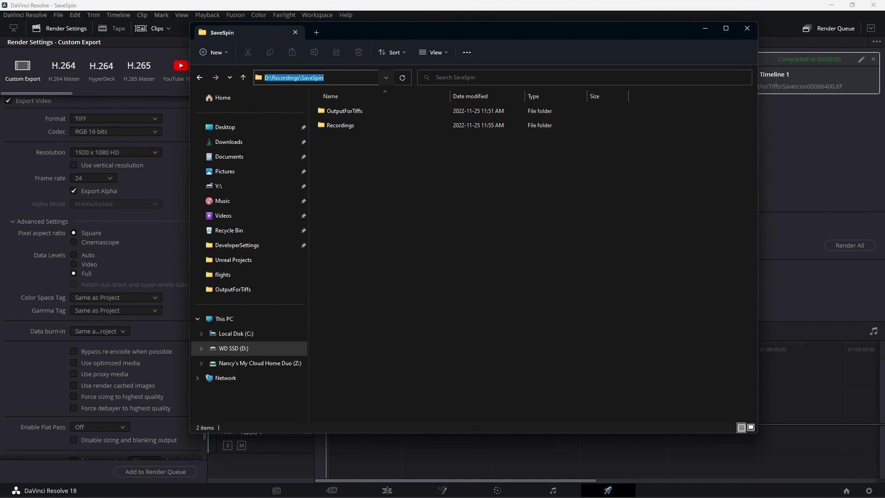
type("cmd")
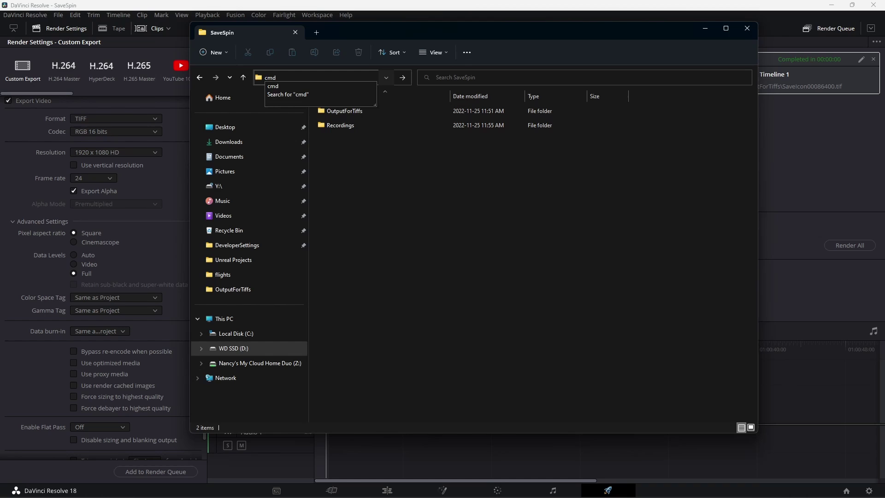
key("Return")
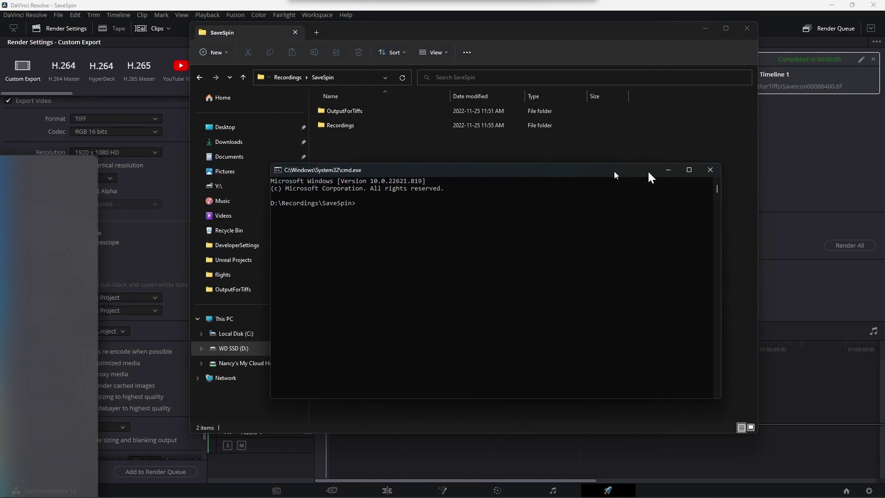
left_click_drag(649, 173, 594, 157)
Type 'magick montage OutputForTiffs/*.tif -background none -tile x5', adjusting the row count
left_click_drag(380, 152, 385, 163)
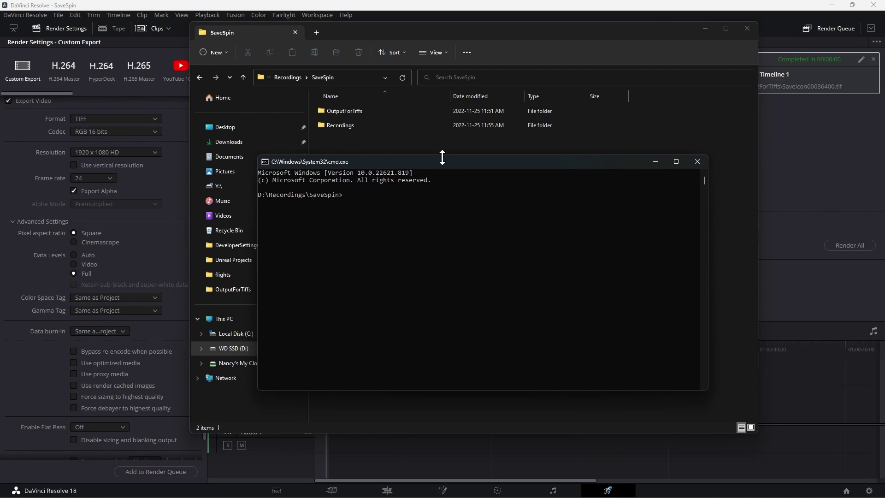
type("magick montage OutputForTiffs/*.tif")
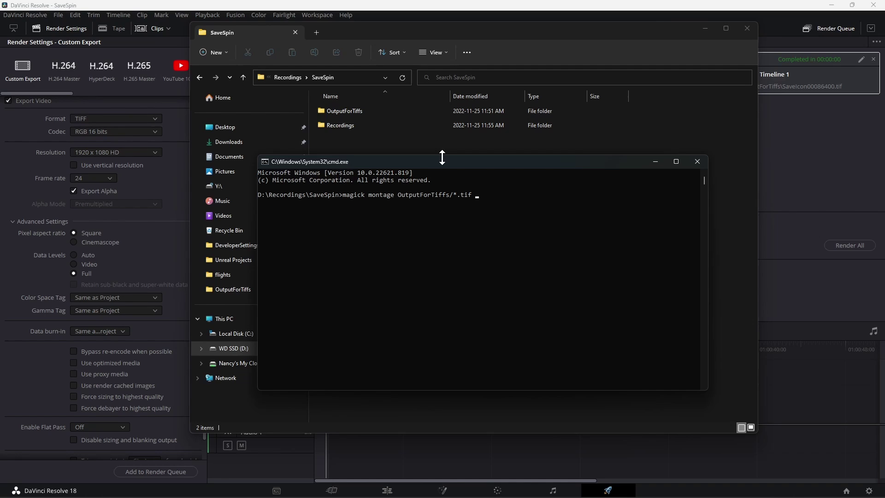
type(" -")
type("background none -tile x5")
key("BackSpace")
type("6")
Finish the command with '-geometry 256x256+0+0 spriteSheetSaveIcon.png' and run it
type("geometry")
type(" 256")
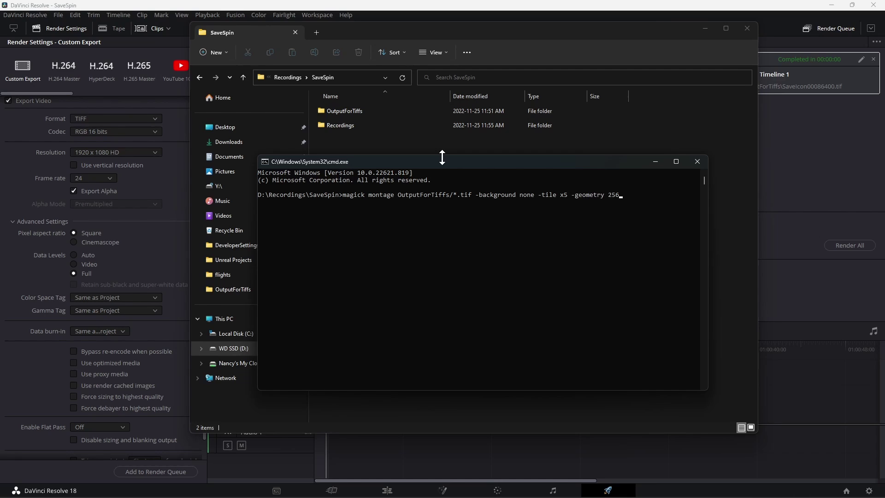
type("x256")
type("+0+0")
type("spriteSheetSaveIcon.png")
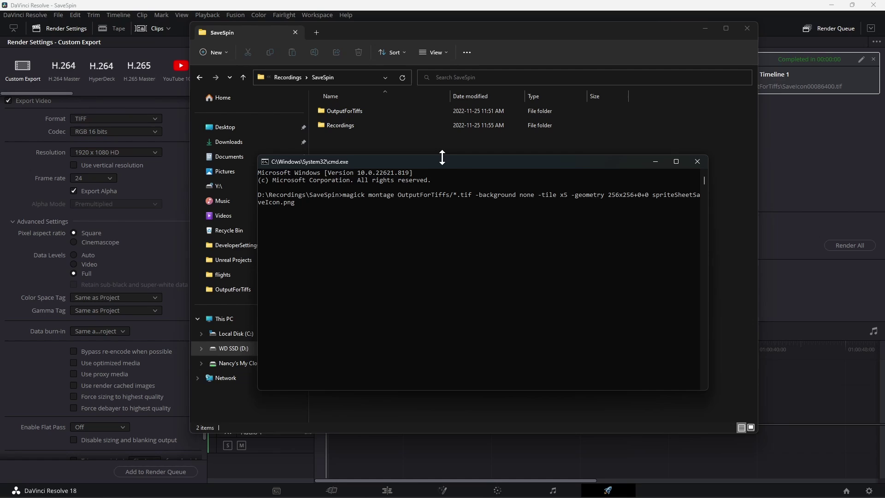
key("Return")
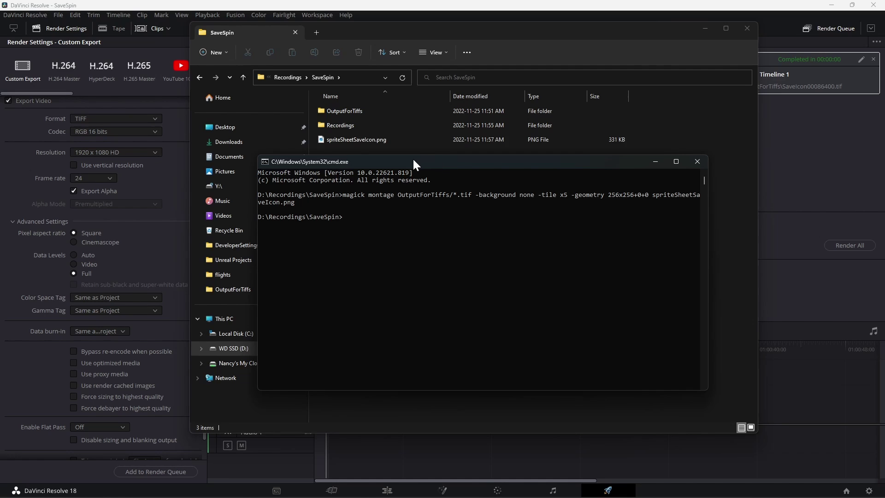
left_click_drag(413, 158, 255, 229)
left_click(376, 161)
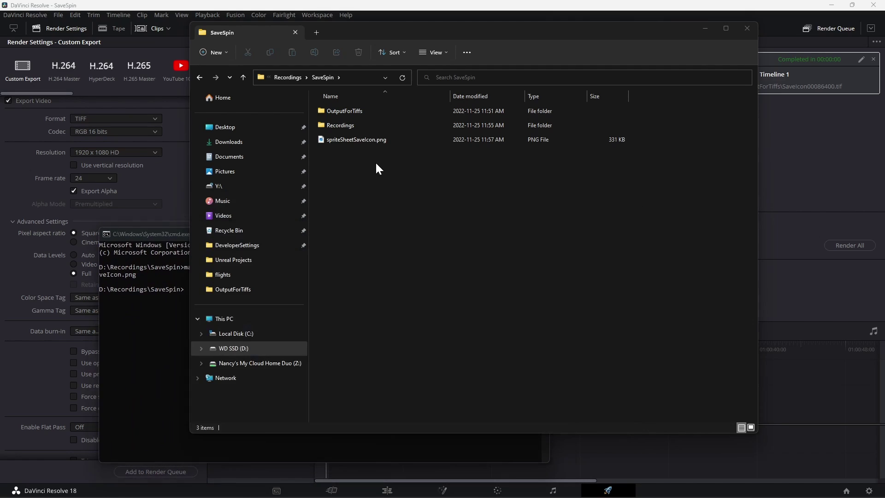
Open spriteSheetSaveIcon.png in Windows Photos
left_click(362, 141)
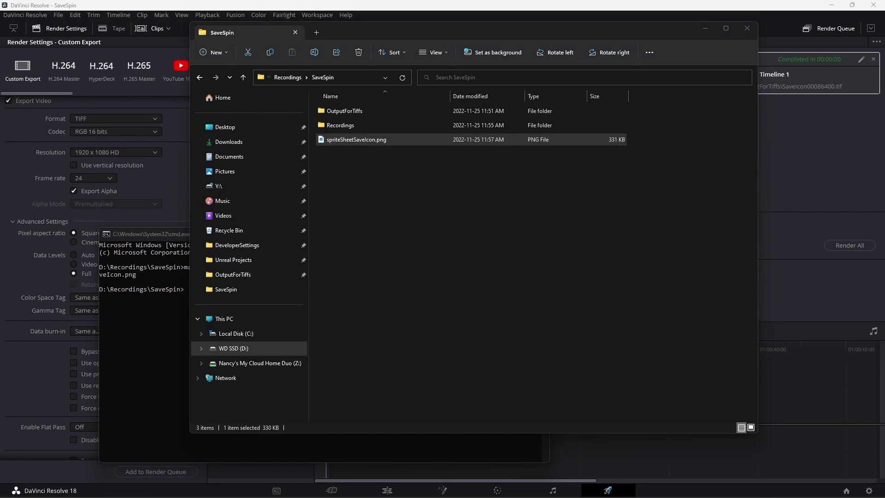
double_click(362, 139)
left_click_drag(328, 132, 350, 122)
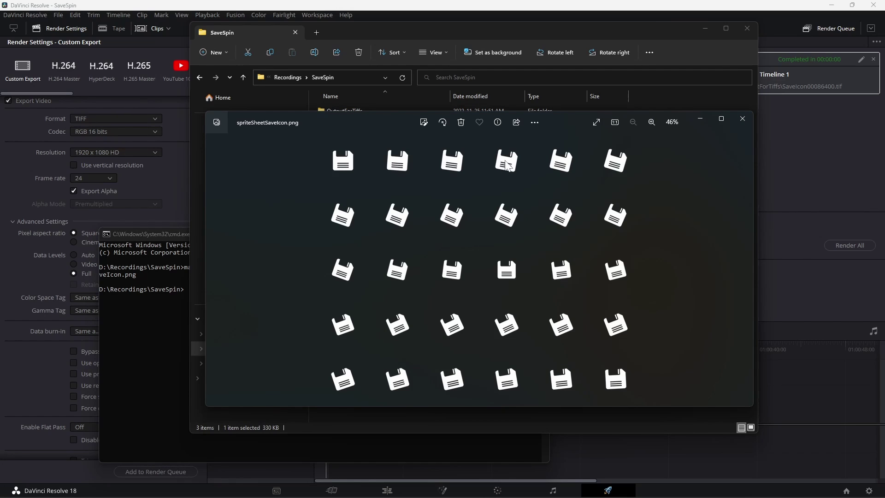
Reposition and resize the Photos window to show the 6×5 sprite grid
left_click_drag(404, 121, 513, 150)
left_click(160, 243)
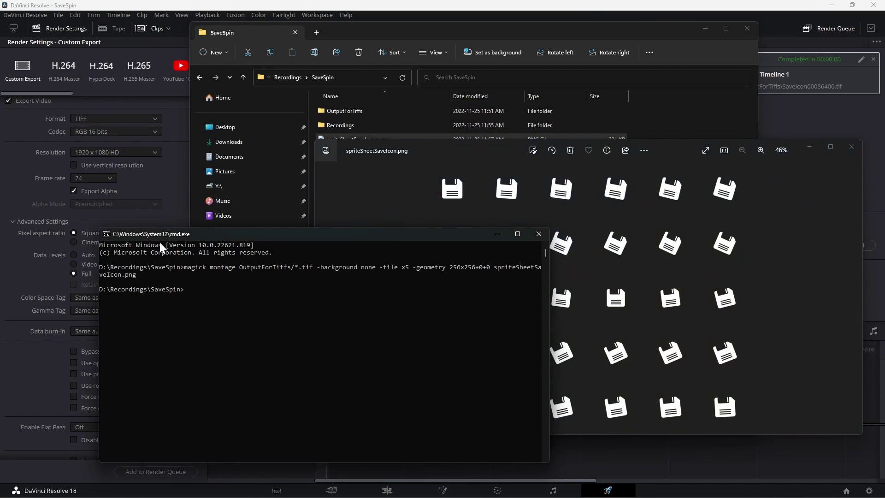
left_click(471, 166)
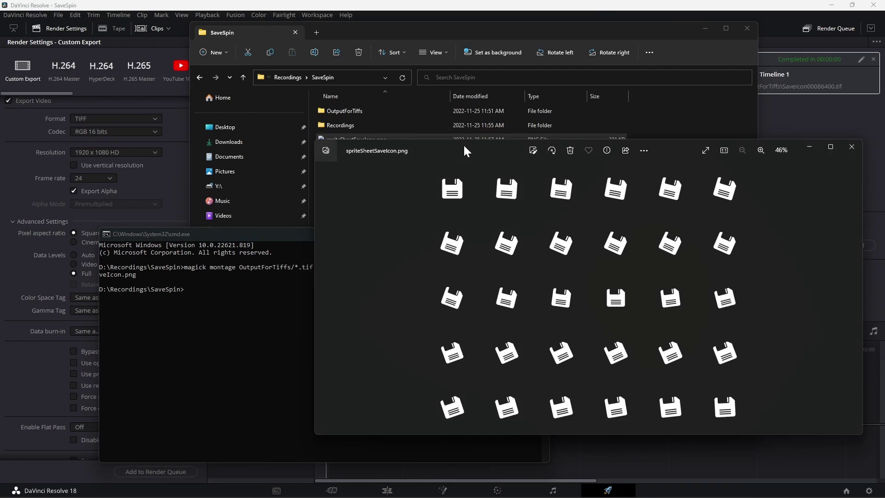
left_click_drag(464, 148, 400, 85)
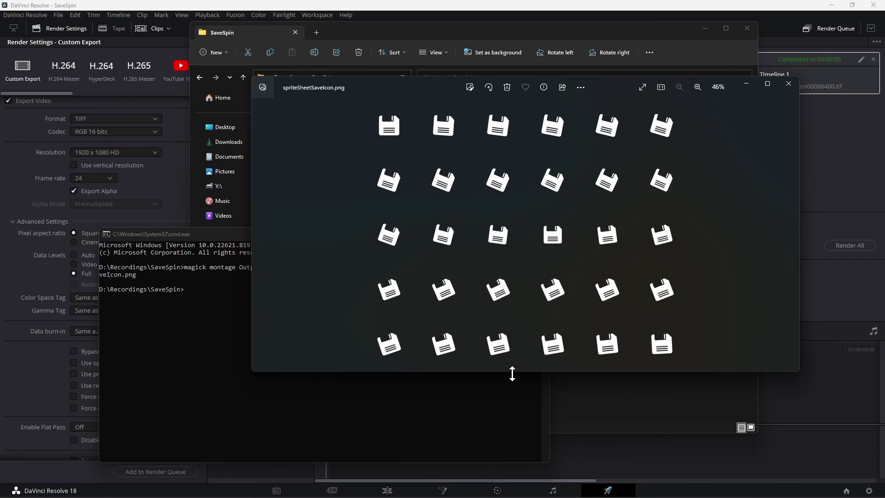
left_click_drag(512, 371, 523, 347)
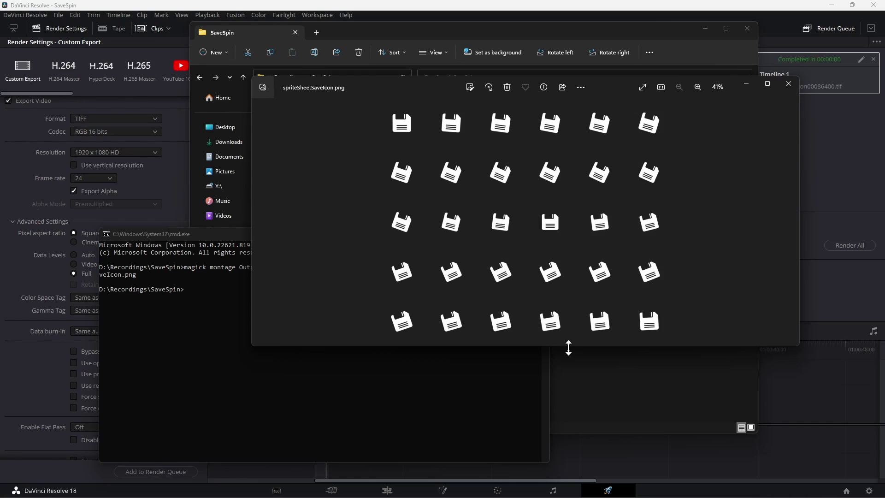
left_click_drag(567, 347, 568, 328)
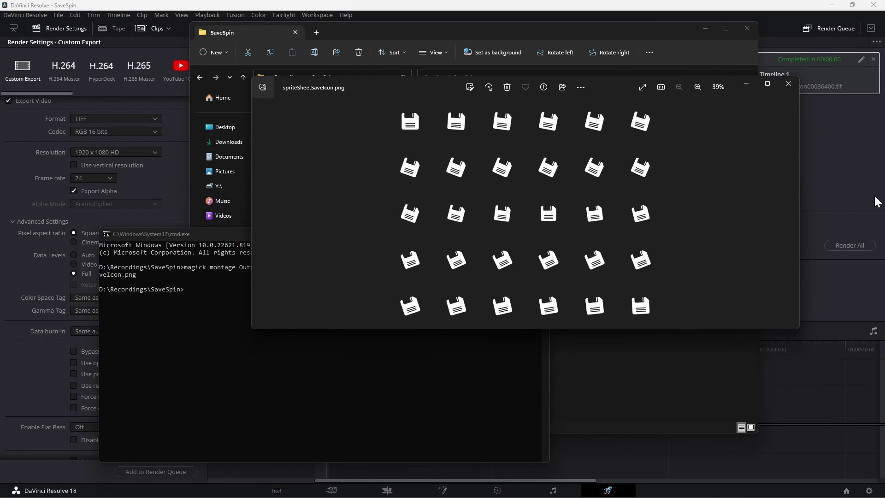
left_click_drag(801, 182, 670, 183)
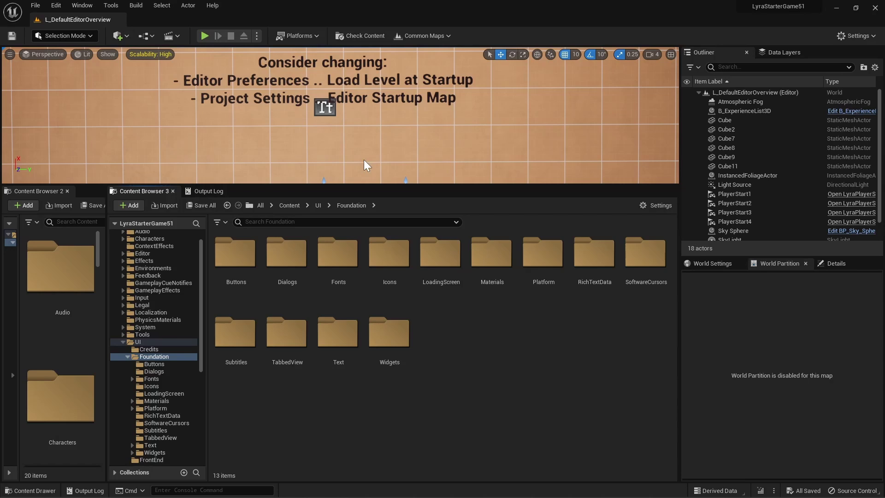
Create a new folder named Save inside UI/Foundation/Icons
mouse_move(777, 5)
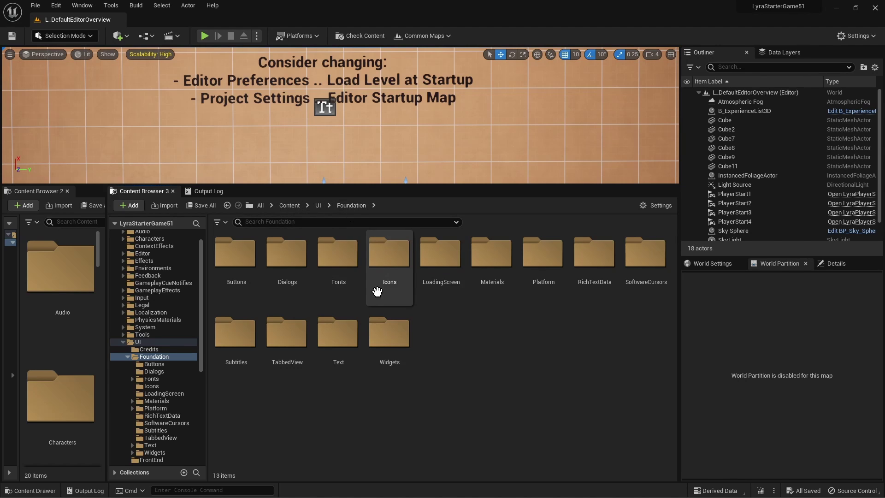
double_click(392, 263)
right_click(354, 311)
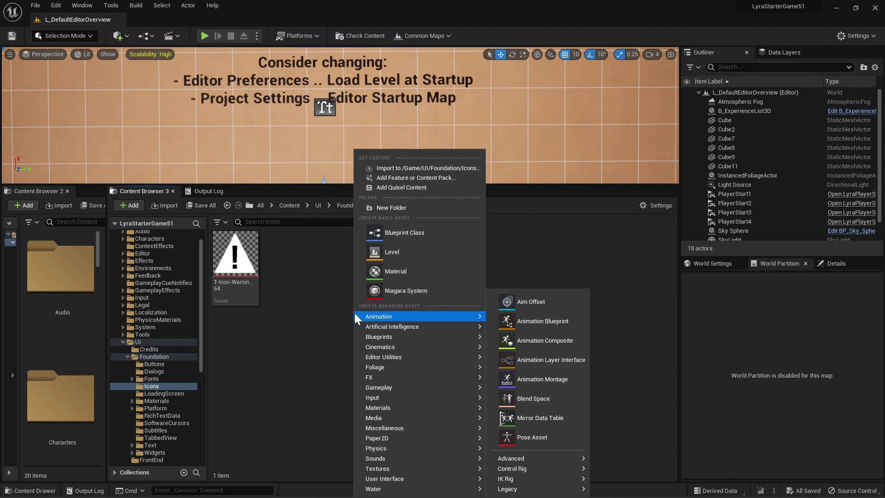
left_click(397, 208)
type("Save")
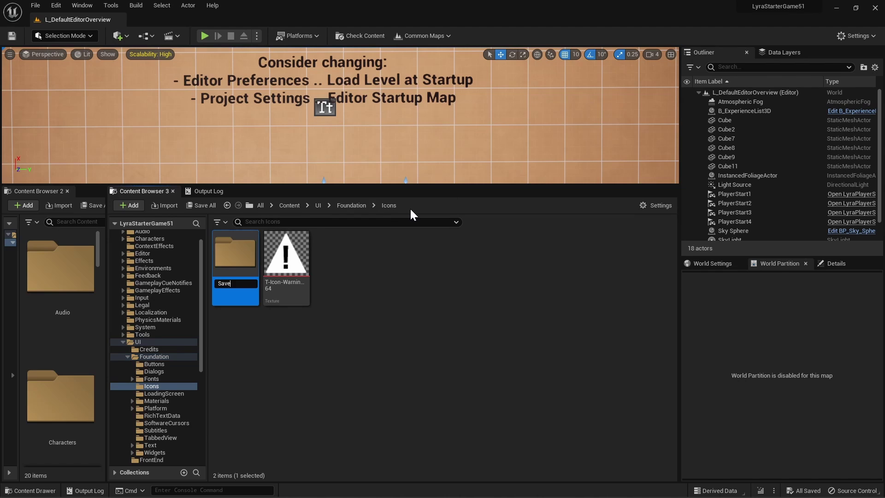
key("Return")
left_click(309, 361)
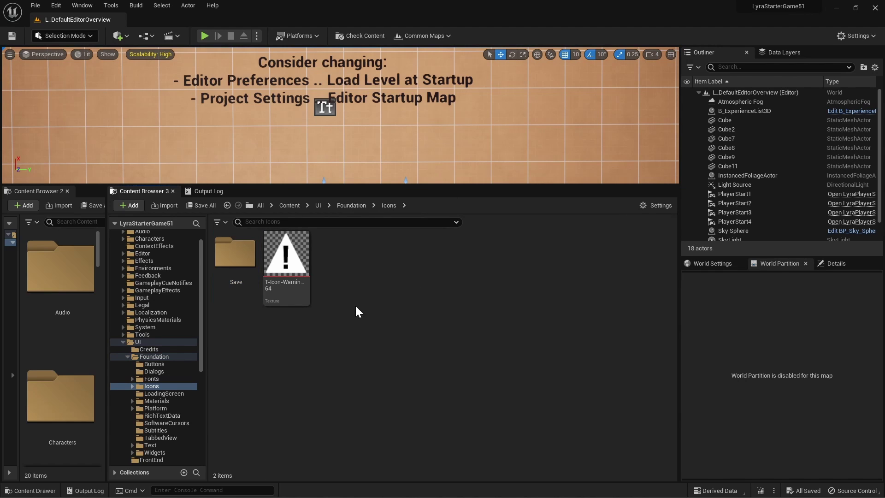
Create a material named M_SaveIconFlipbook inside the Save folder
double_click(240, 256)
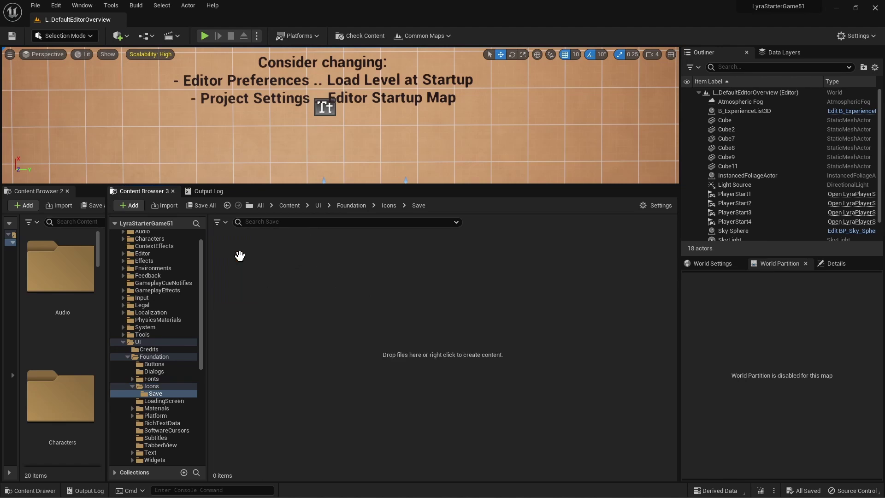
right_click(373, 318)
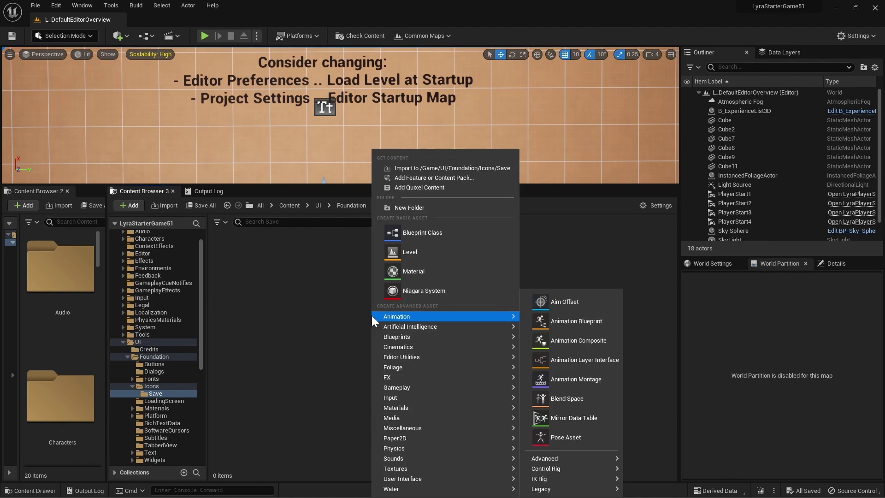
left_click(418, 272)
type("M")
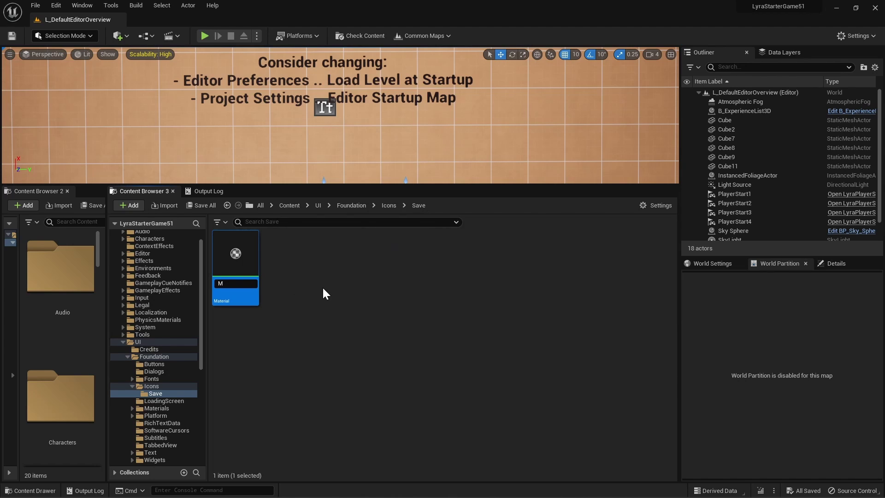
type("_")
type("SaveIcon...")
type("Flipbook")
key("Return")
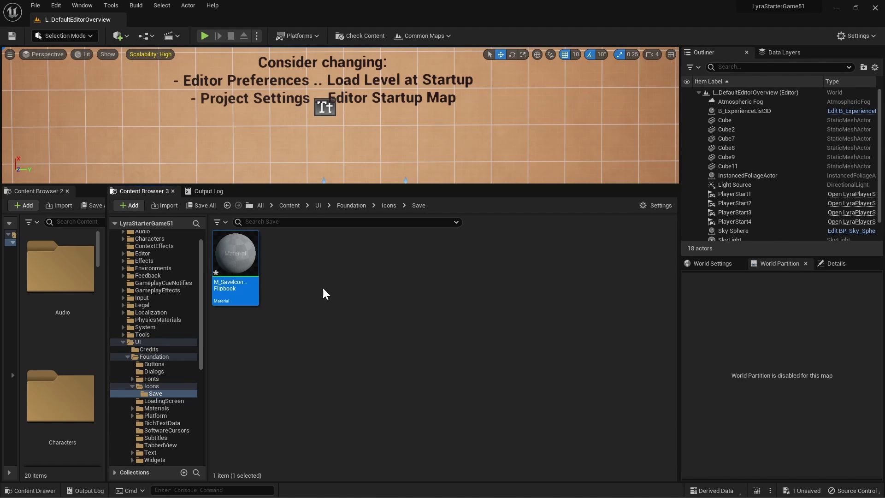
left_click(288, 271)
left_click(249, 252)
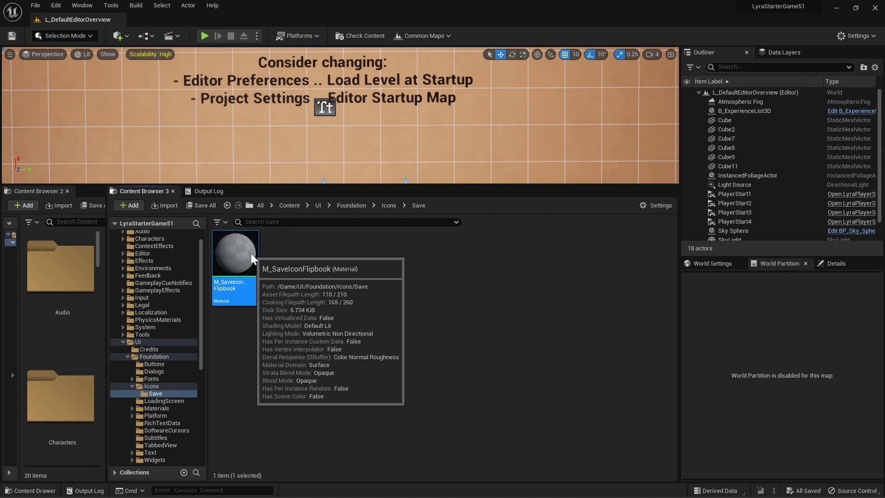
Open M_SaveIconFlipbook in the material editor and enlarge the editor window
double_click(251, 253)
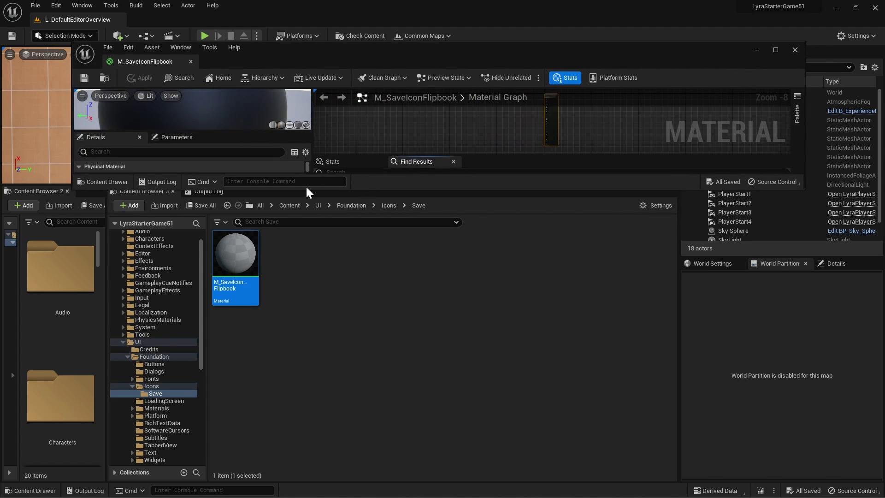
left_click_drag(310, 200, 325, 420)
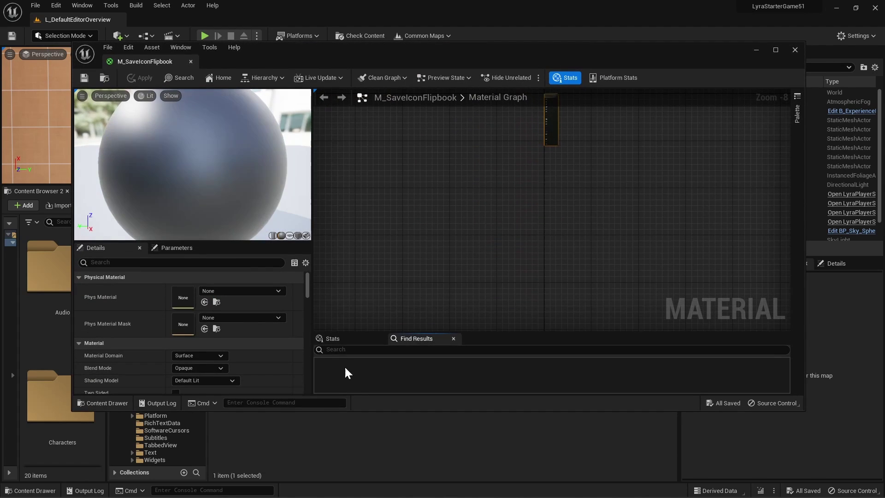
scroll(524, 200, "up", 7)
right_click_drag(484, 247, 358, 200)
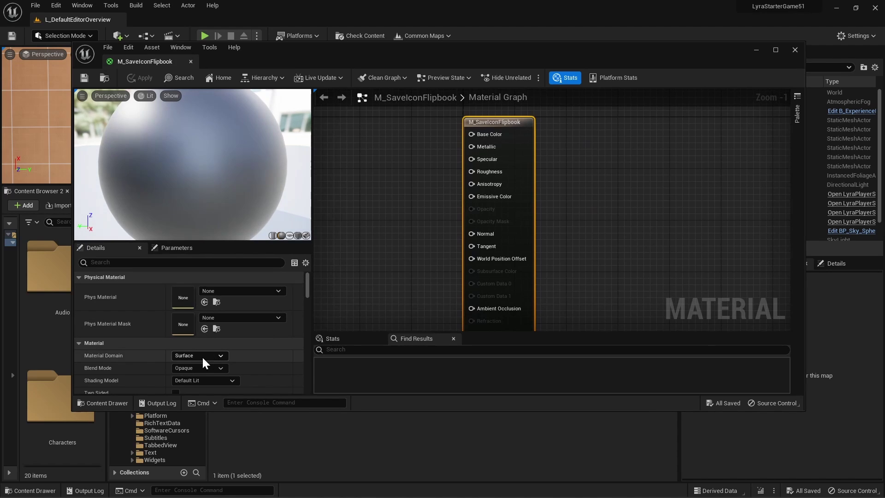
left_click_drag(172, 242, 172, 113)
Set Material Domain to User Interface and Blend Mode to Translucent
left_click(221, 226)
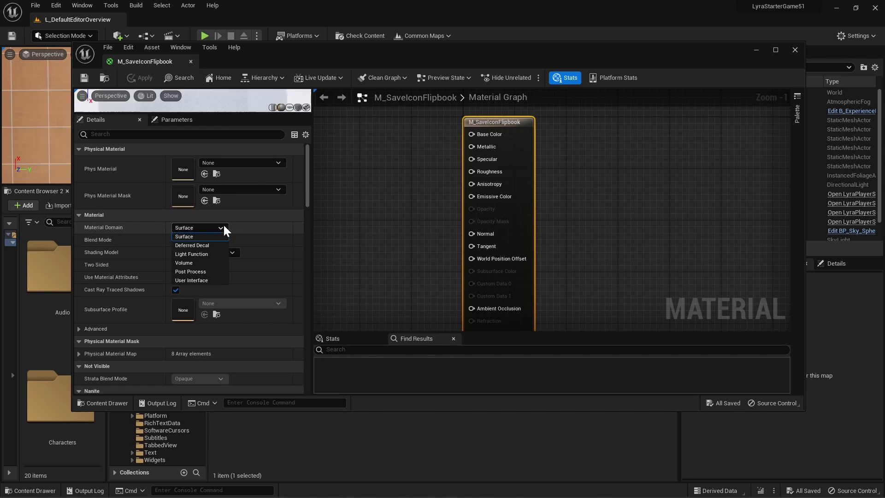
key("Escape")
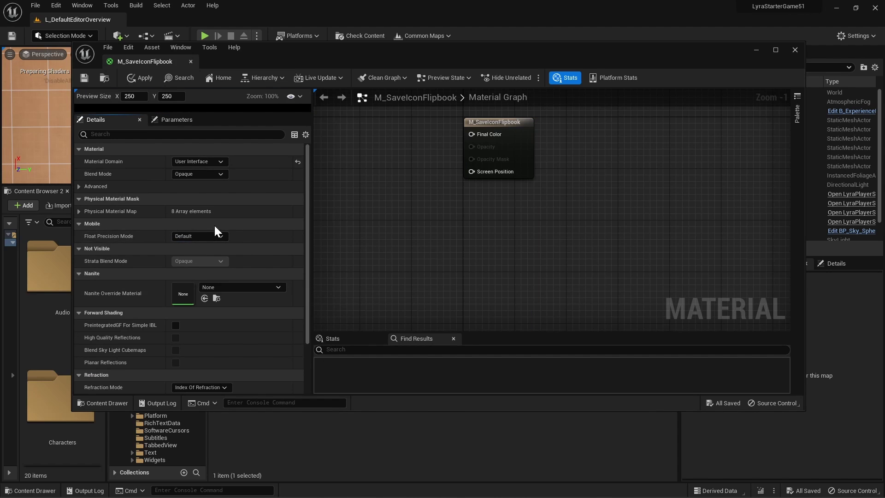
left_click(206, 173)
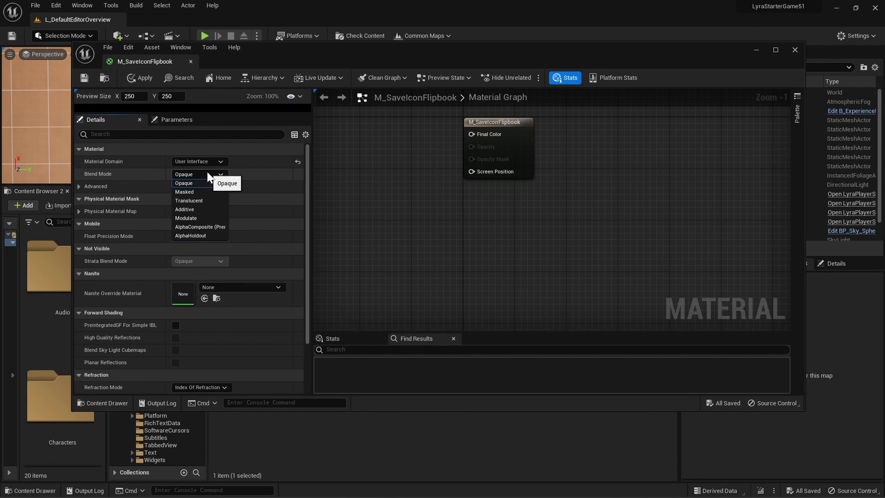
left_click(201, 200)
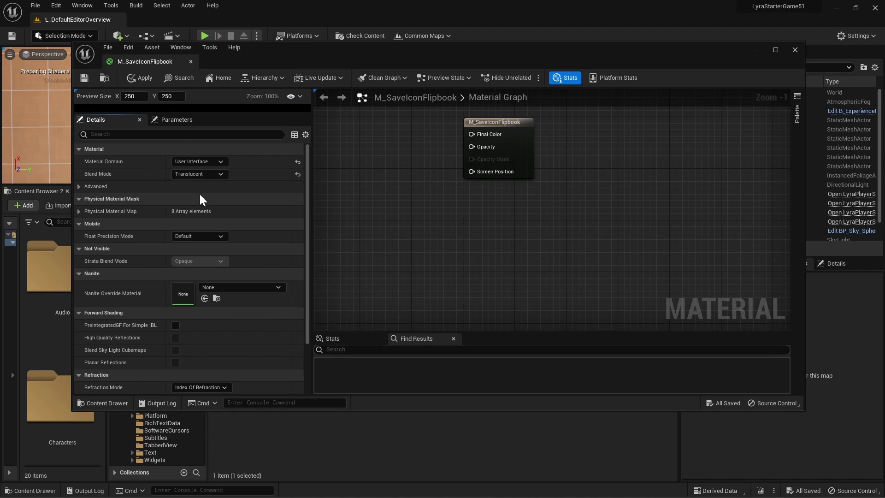
left_click(193, 174)
left_click(189, 191)
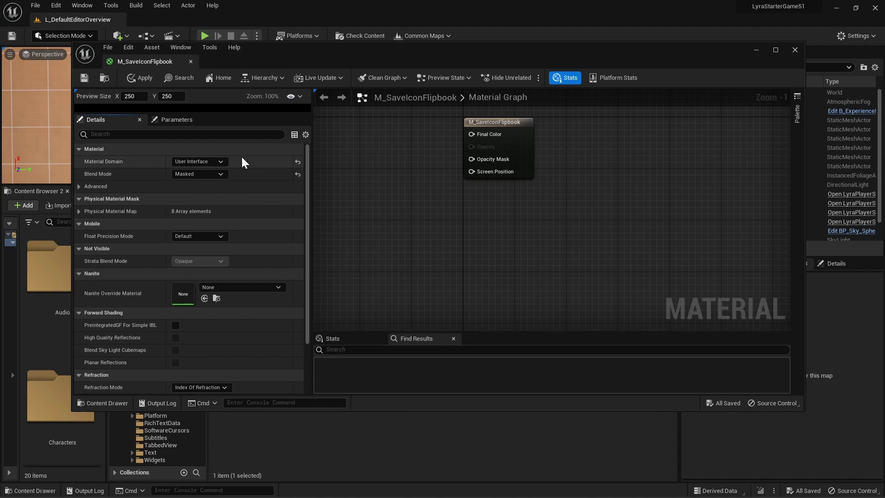
left_click(196, 175)
left_click(197, 199)
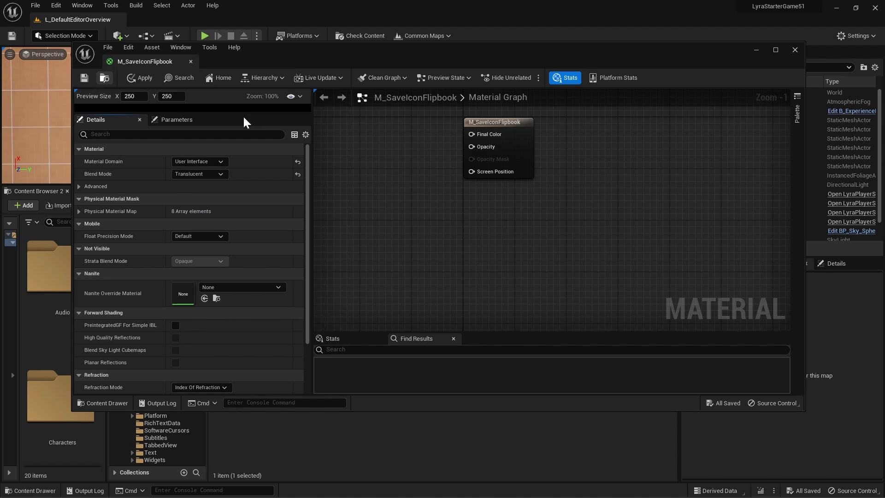
Add a FlipBook node to the left of the material output node
right_click_drag(428, 193, 449, 238)
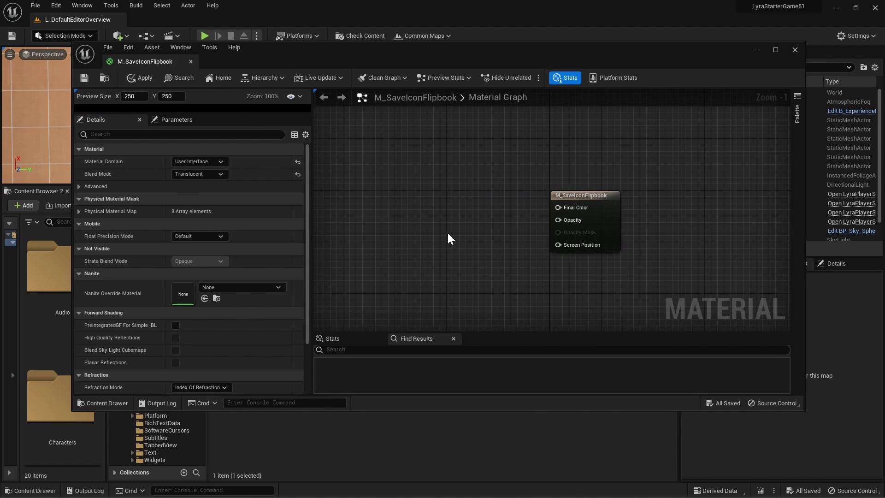
right_click(387, 220)
type("flipbook")
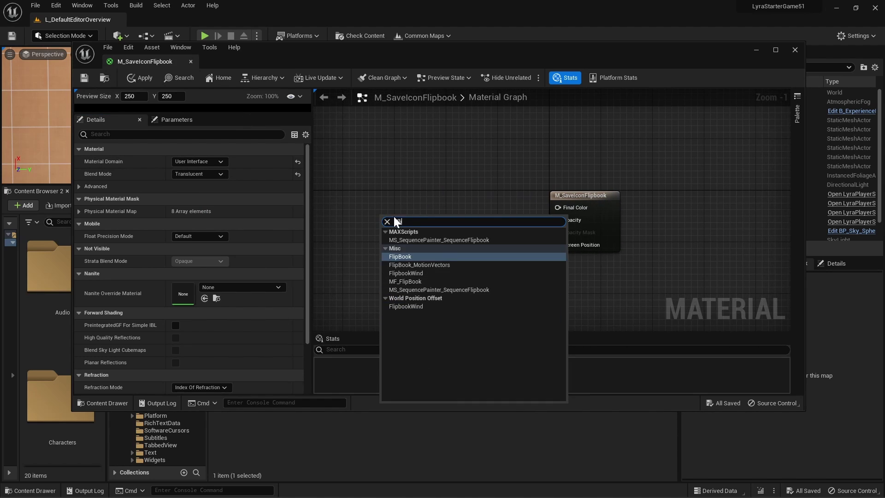
left_click(401, 257)
left_click_drag(435, 220, 433, 192)
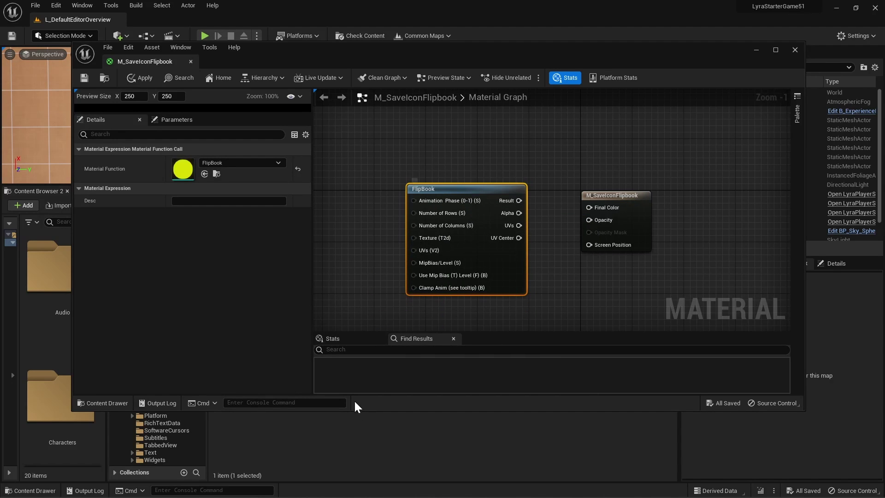
left_click_drag(351, 410, 361, 211)
Import spriteSheetSaveIcon.png into the Save folder and open the texture
left_click(587, 208)
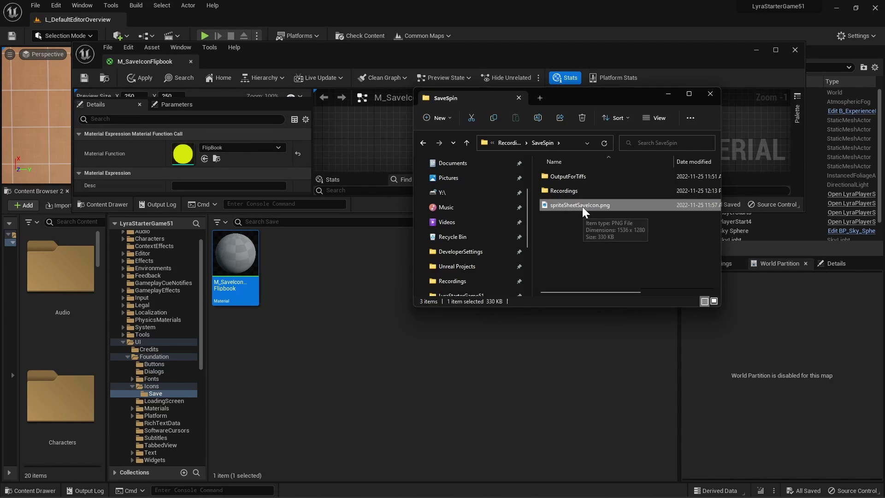
left_click_drag(582, 206, 336, 272)
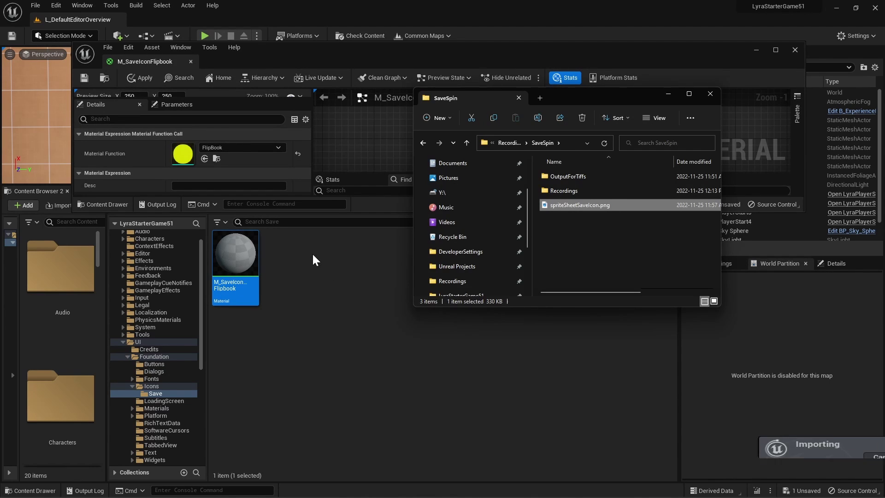
left_click(337, 272)
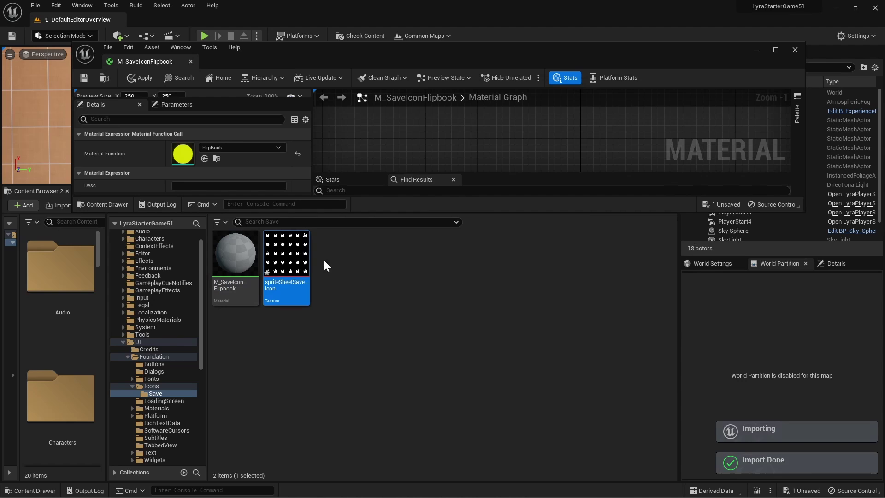
double_click(288, 265)
Apply Paper2D texture settings to the sprite sheet and save it
right_click(294, 266)
mouse_move(353, 245)
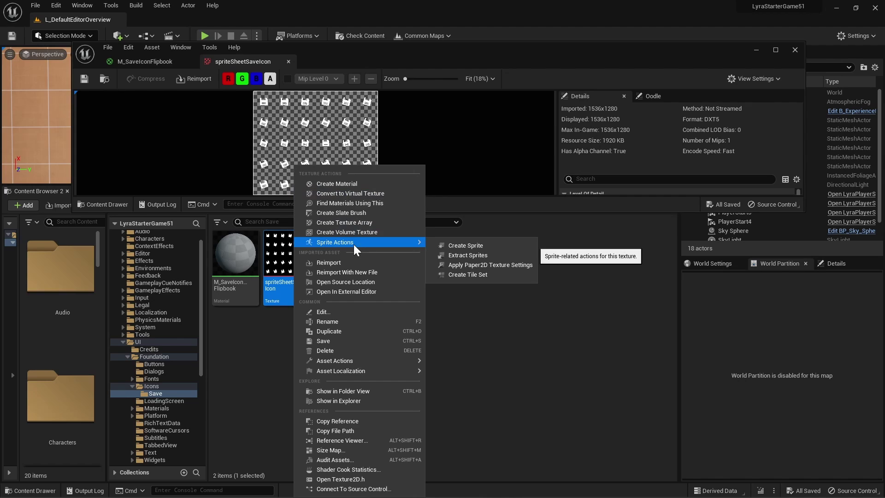
left_click(488, 265)
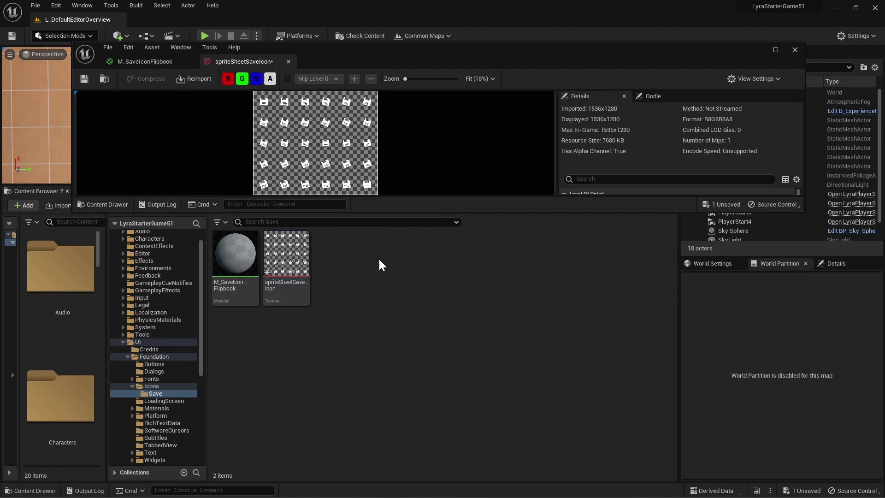
key("ctrl+s")
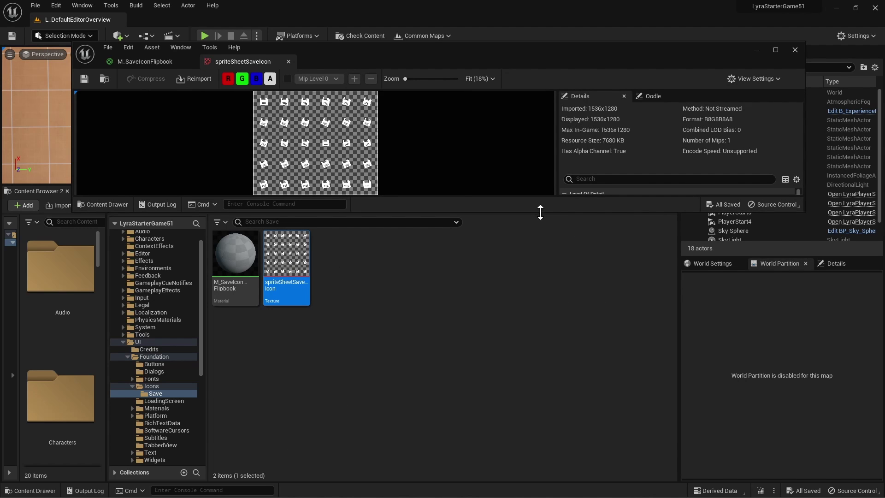
left_click_drag(541, 213, 537, 345)
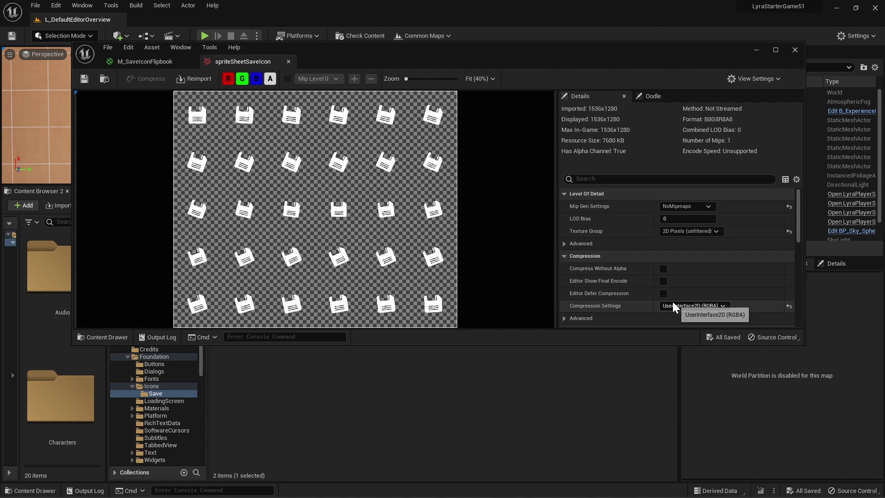
scroll(592, 242, "down", 8)
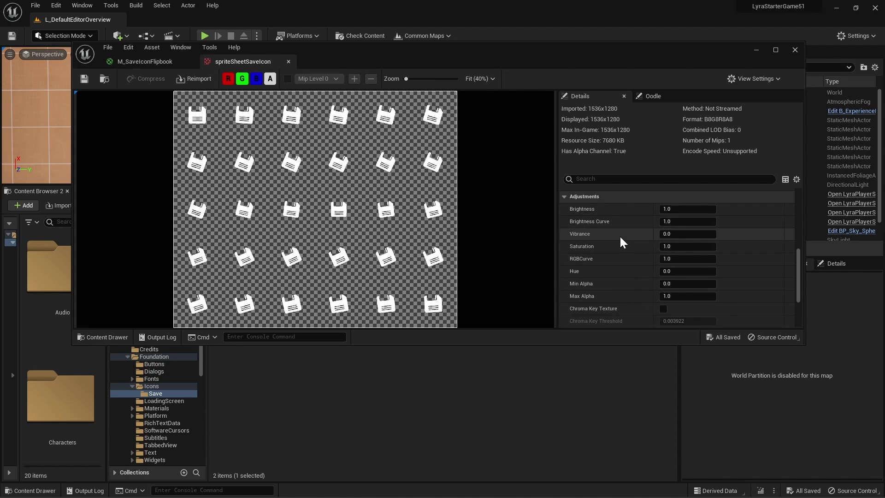
scroll(620, 235, "up", 3)
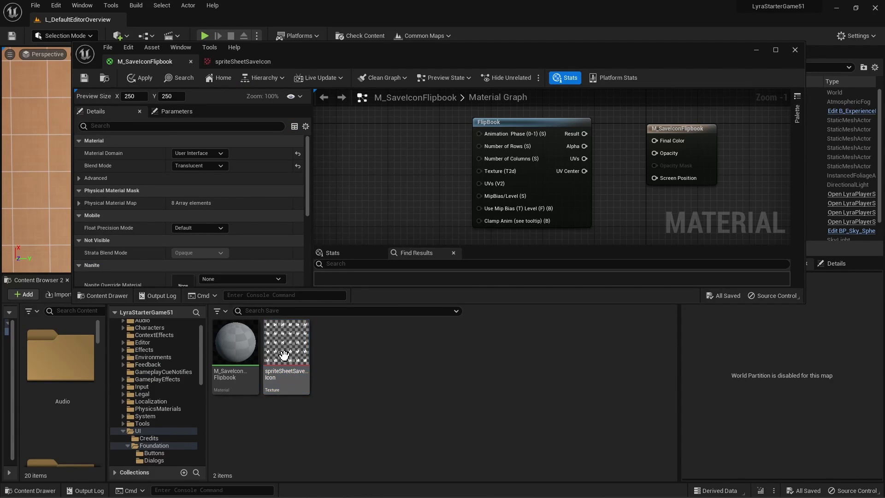
Rename the sprite sheet texture to T_spriteSheetSaveIcon
mouse_move(299, 369)
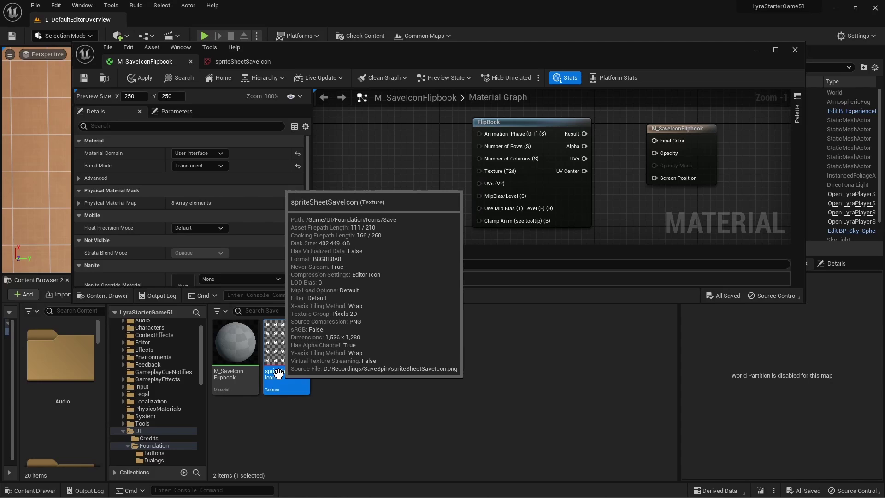
left_click(299, 370)
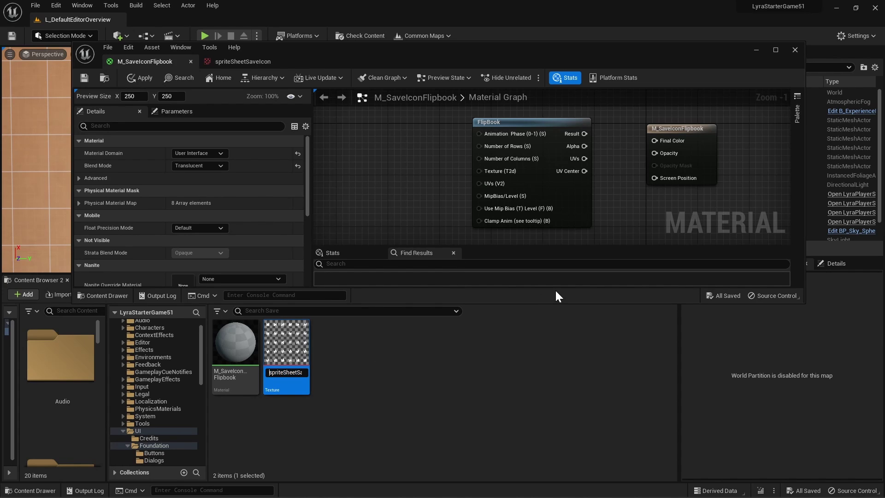
type("T_")
key("Return")
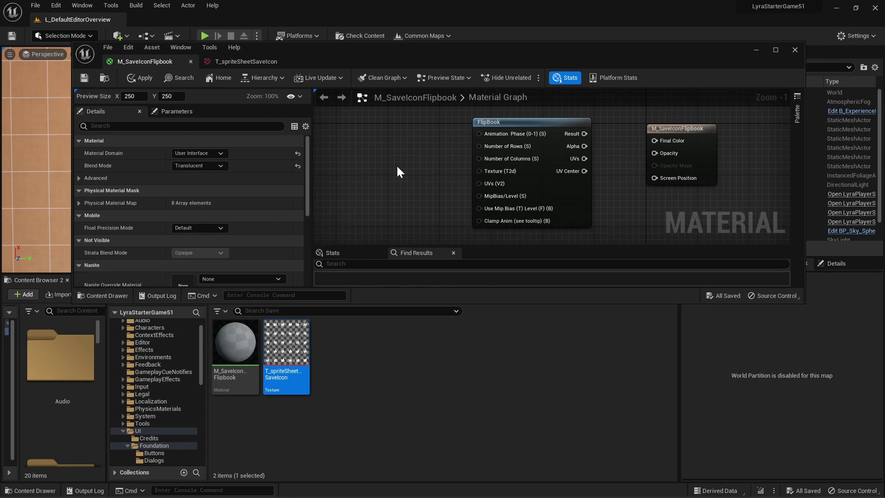
Feed a Texture Object node into FlipBook's Texture input and add a Constant node
right_click(346, 164)
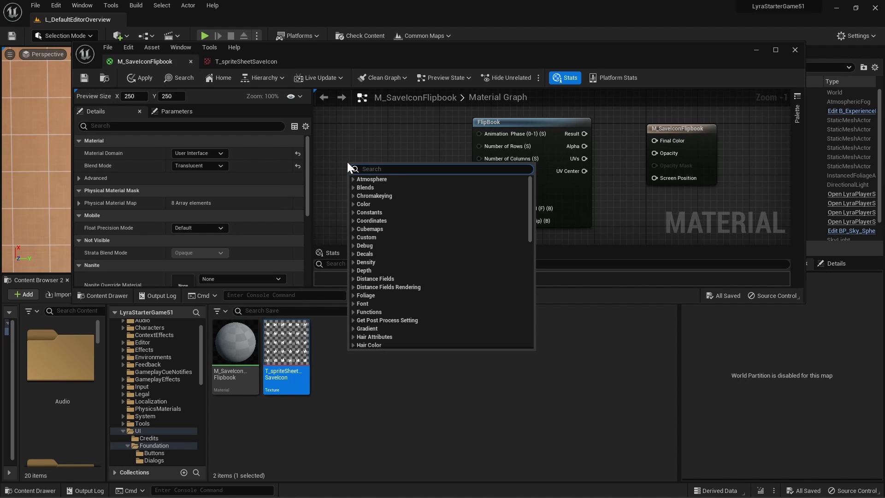
type("Texture ob")
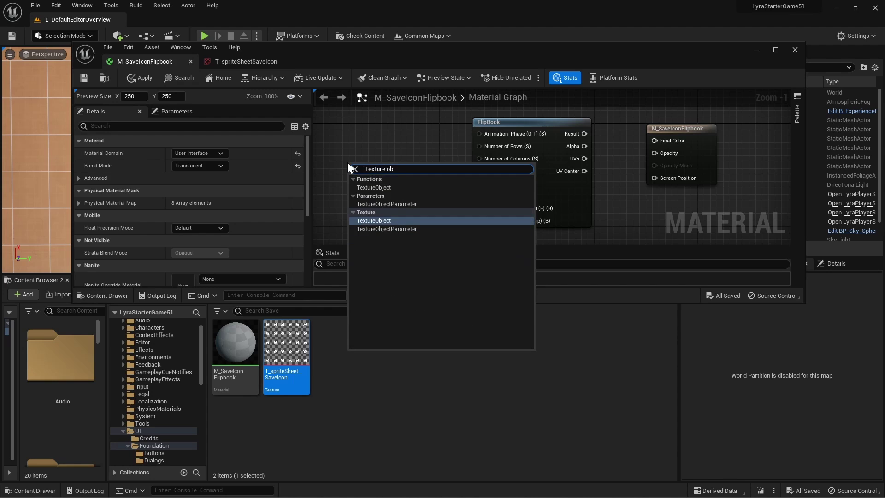
left_click(391, 221)
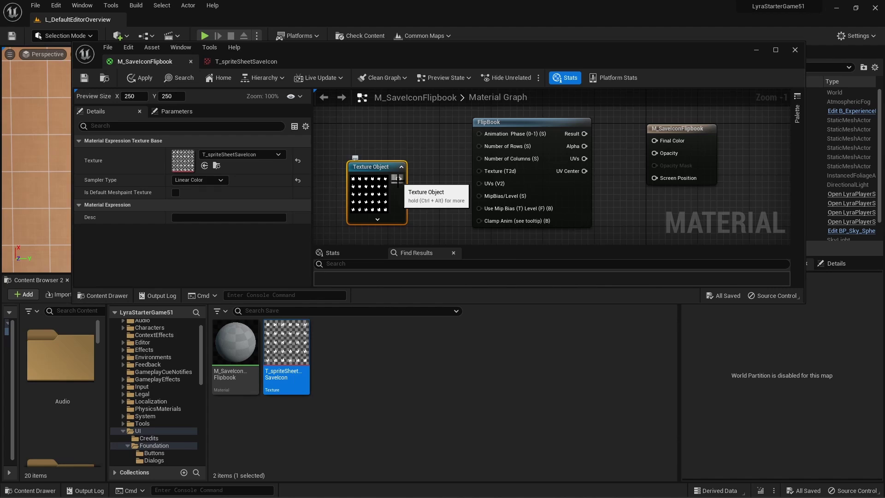
left_click_drag(397, 179, 482, 173)
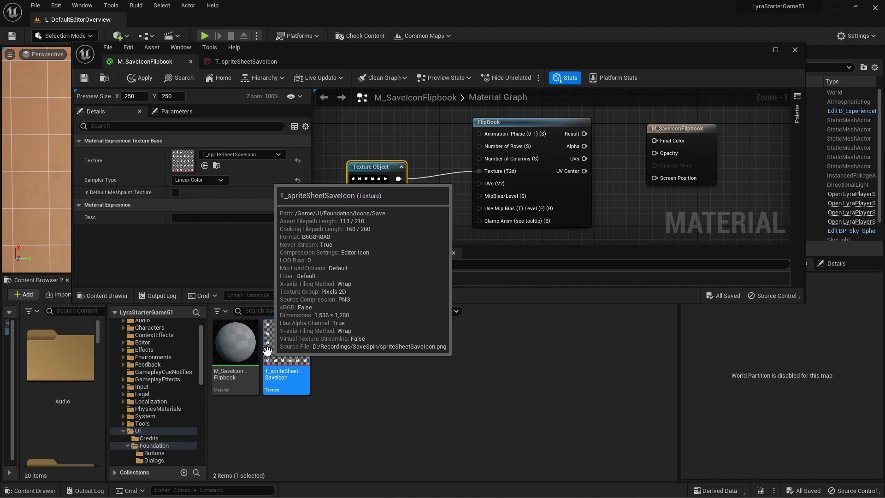
left_click(412, 134)
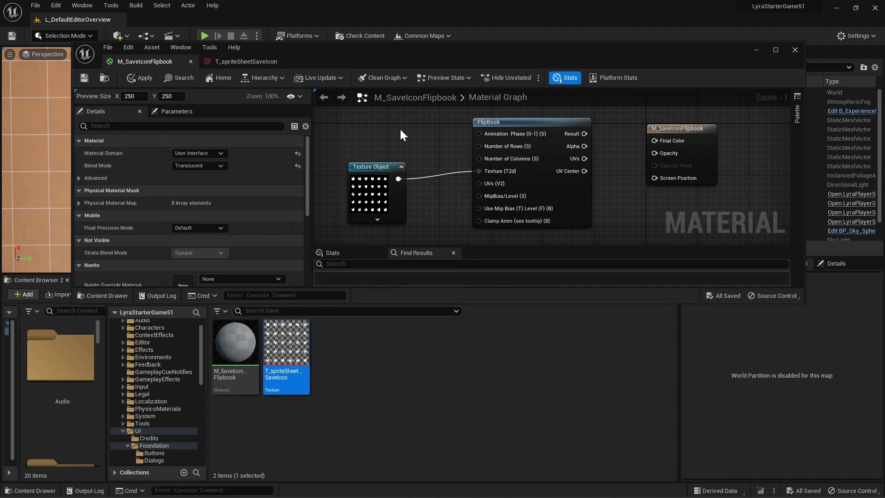
left_click(402, 128)
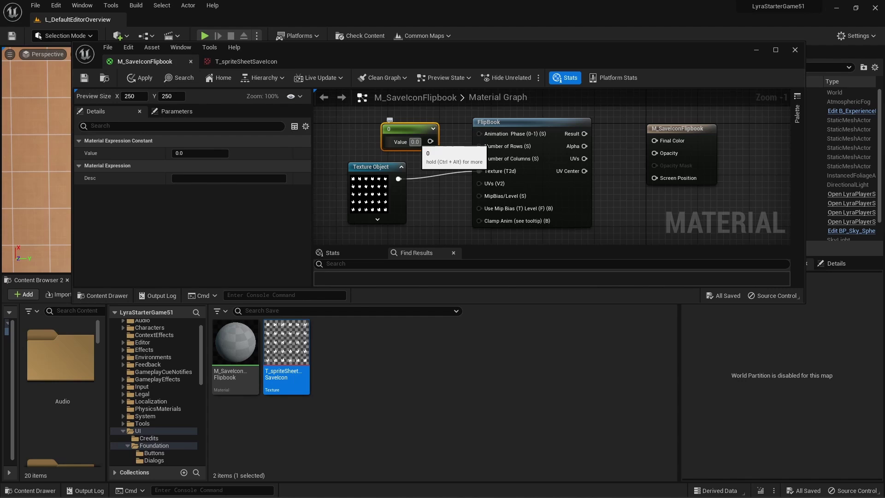
Set the Constant to 5 and wire it to FlipBook's Number of Rows
left_click(415, 141)
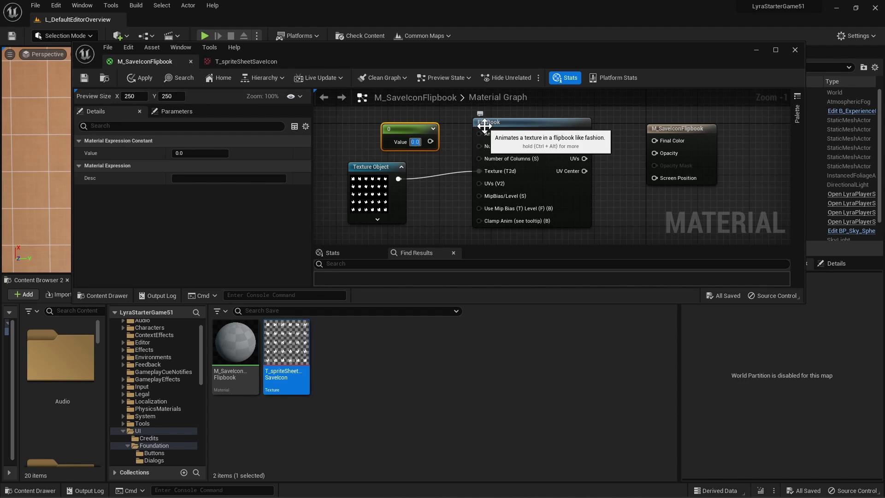
type("5")
key("Return")
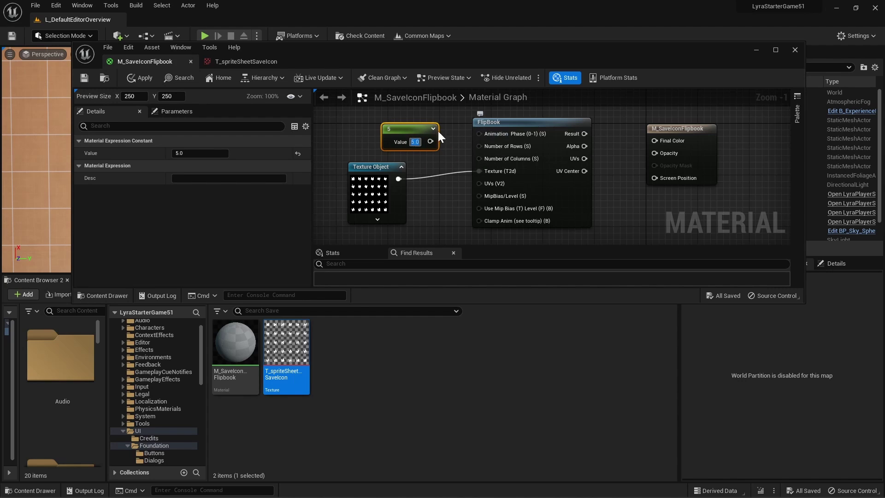
left_click_drag(429, 142, 419, 116)
right_click_drag(419, 115, 428, 147)
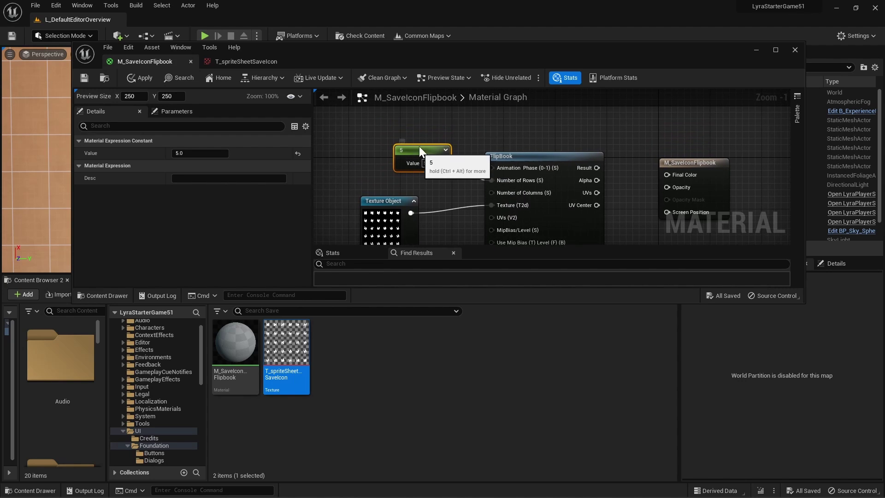
left_click(426, 166)
Add a Constant of 6 for Number of Columns and expand the preview
left_click(404, 166)
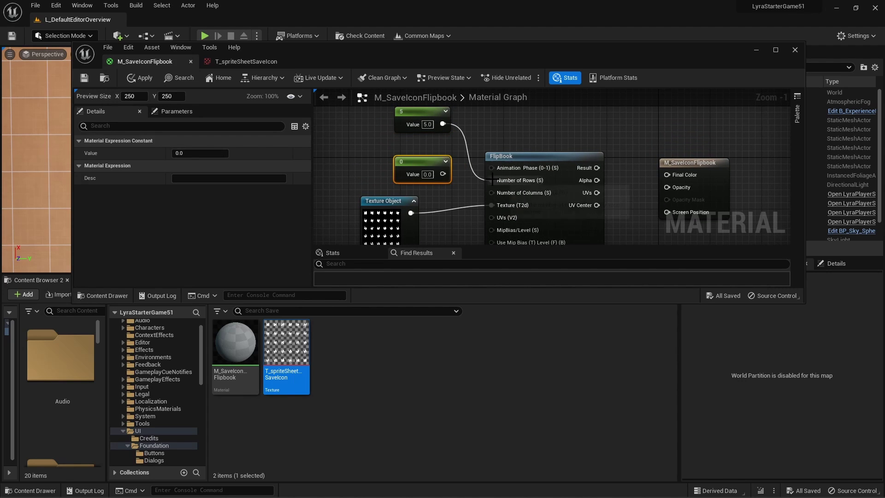
left_click_drag(444, 174, 492, 192)
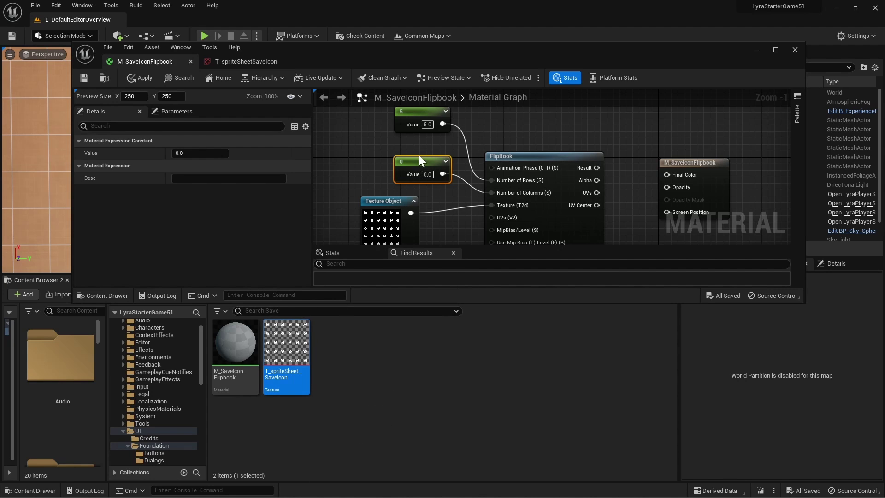
left_click(427, 175)
type("6")
key("Return")
right_click_drag(613, 185, 578, 149)
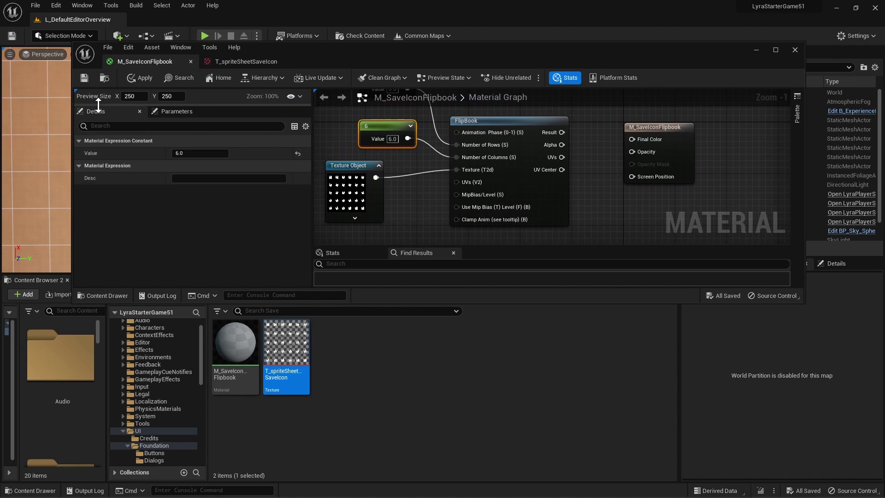
left_click_drag(98, 105, 92, 201)
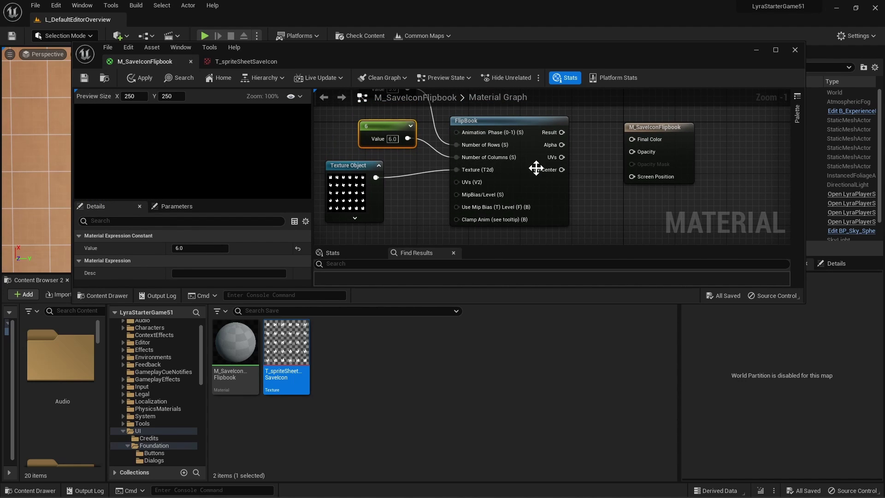
Wire FlipBook Result to Final Color and Alpha to Opacity, then save the material
left_click_drag(563, 133, 633, 139)
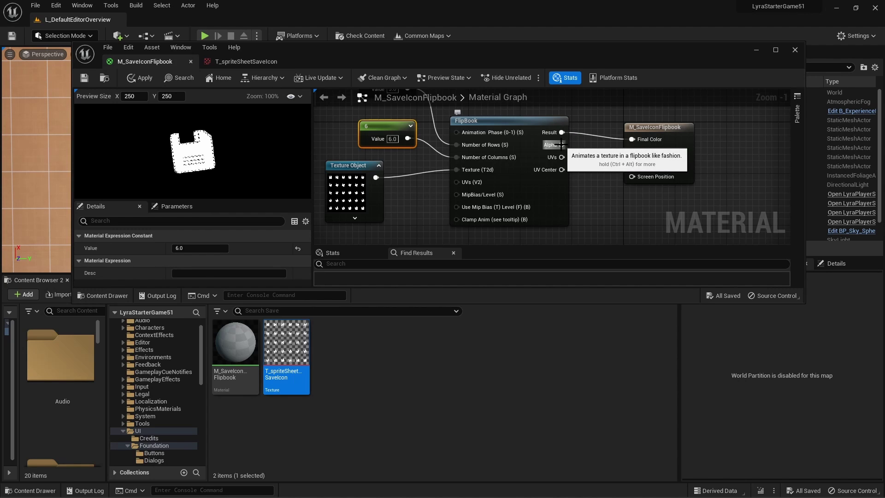
left_click_drag(561, 145, 632, 152)
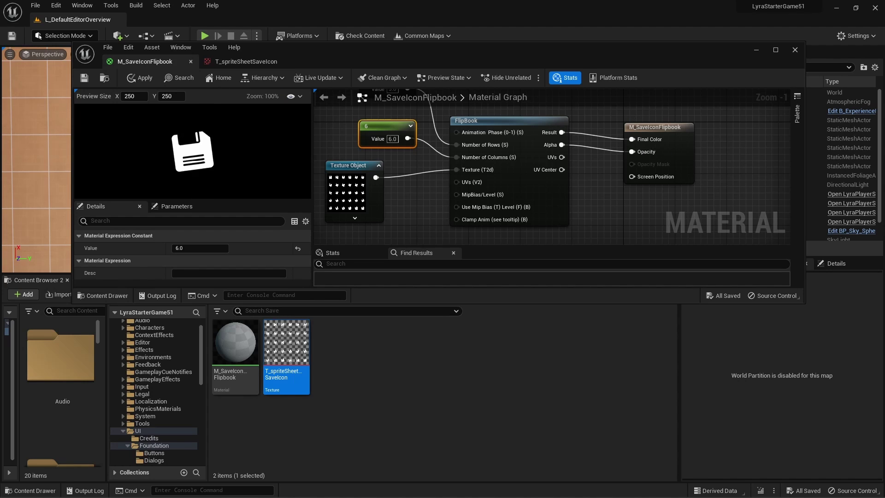
left_click(84, 78)
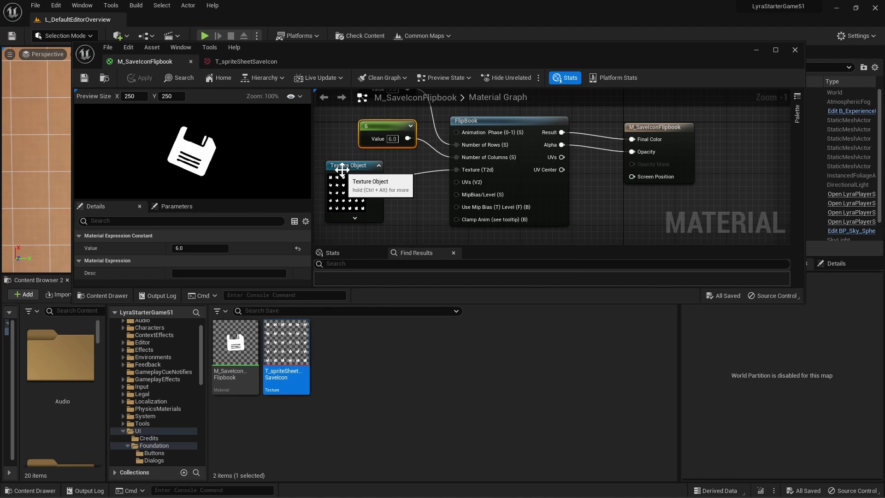
Move the material output node further right to make room in the graph
left_click(602, 195)
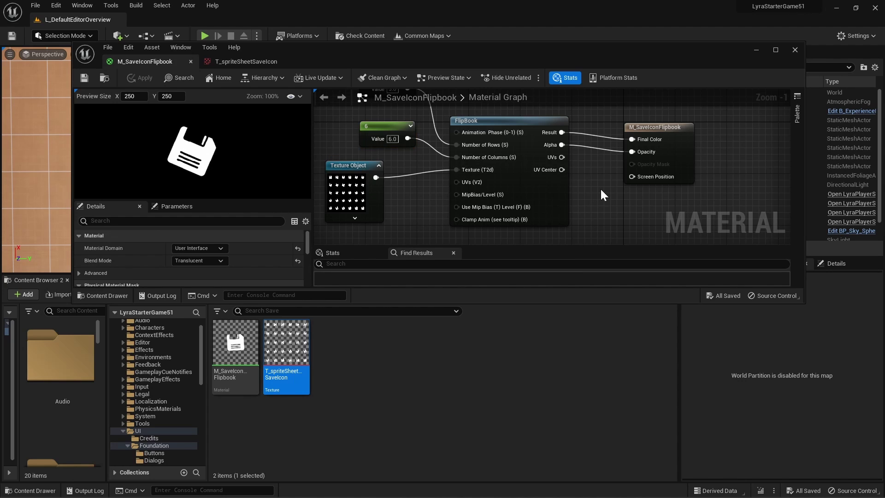
right_click_drag(600, 187, 484, 178)
right_click(527, 121)
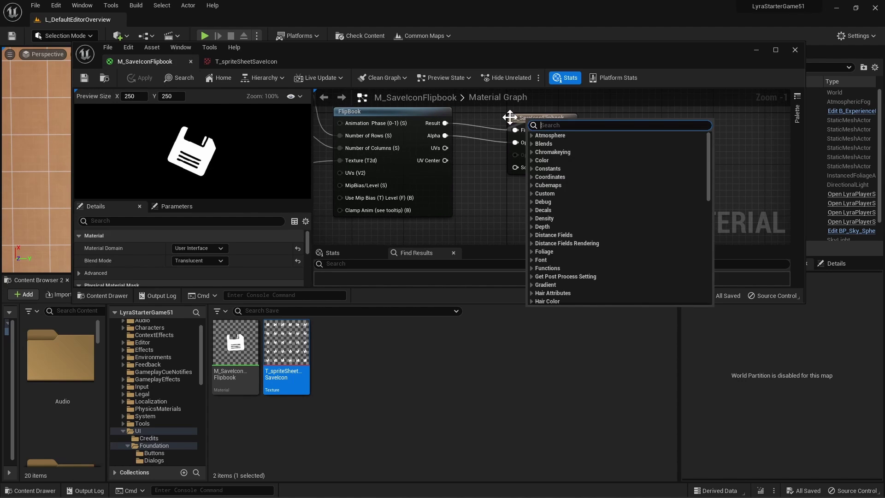
left_click(510, 118)
left_click_drag(549, 121, 634, 117)
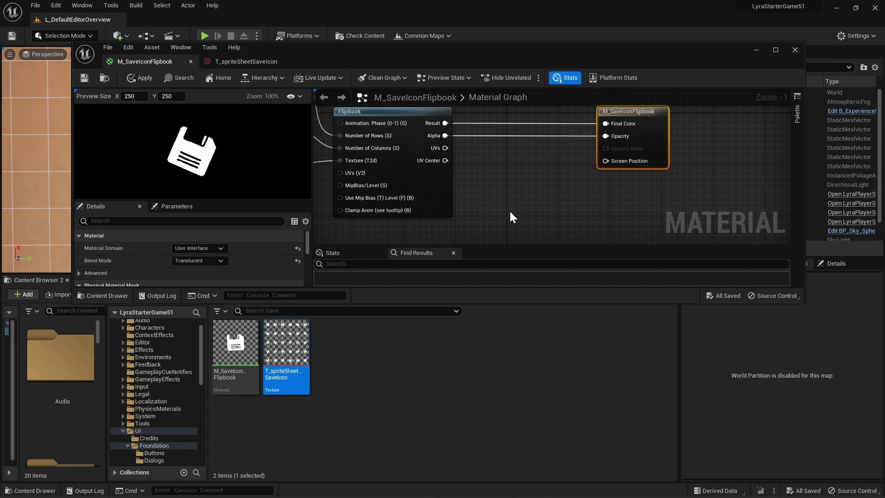
right_click_drag(511, 213, 465, 185)
left_click_drag(421, 302, 421, 383)
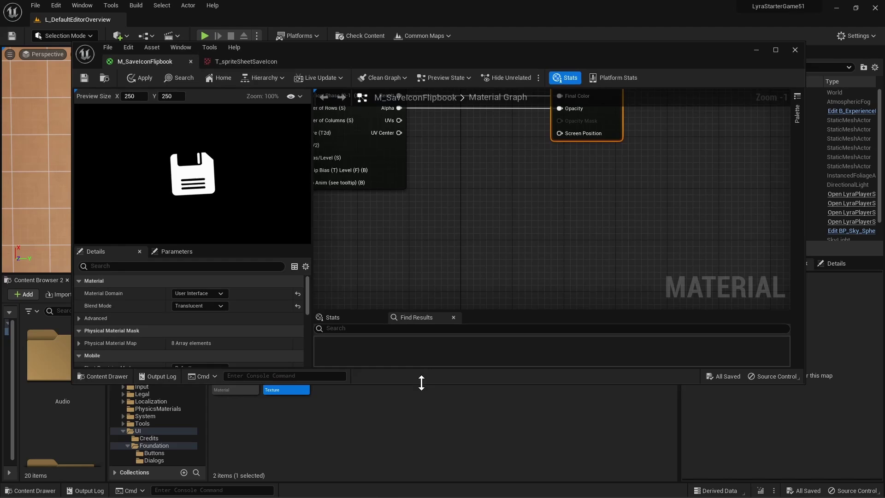
left_click(391, 216)
right_click_drag(376, 222, 412, 232)
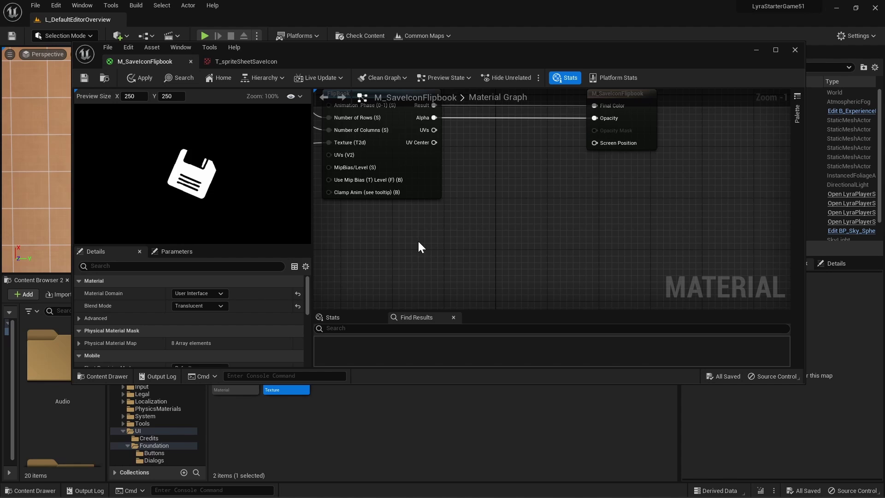
right_click_drag(418, 248, 400, 242)
Add a VectorParameter node named Color
right_click(395, 235)
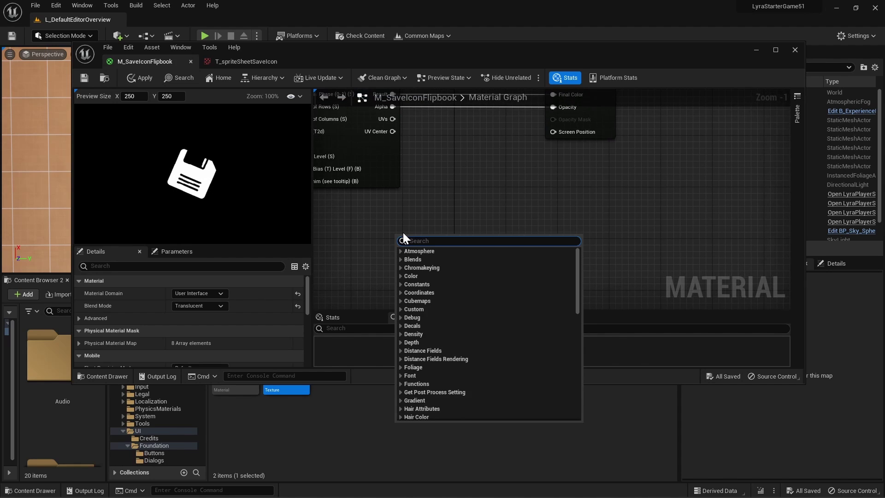
type("param")
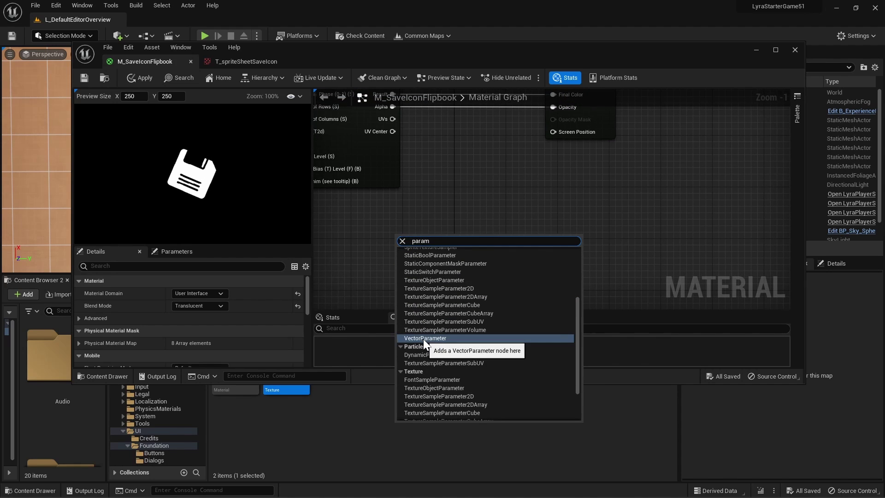
left_click(423, 339)
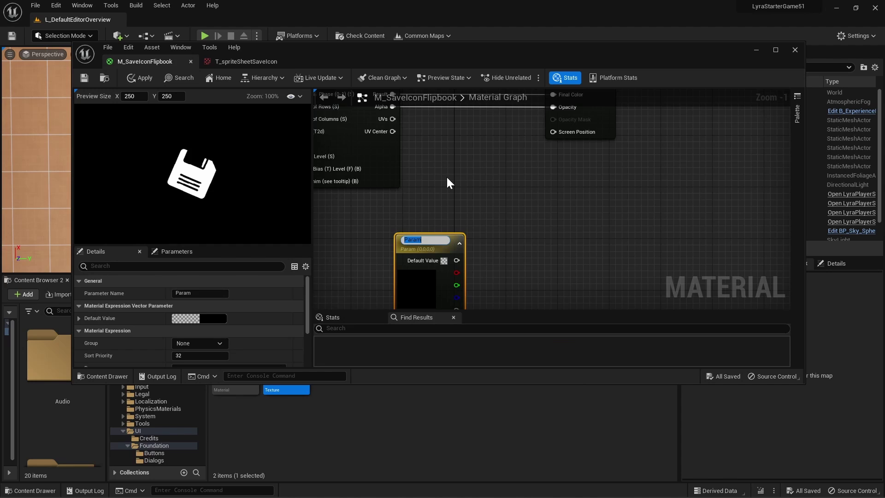
type("Color")
key("Return")
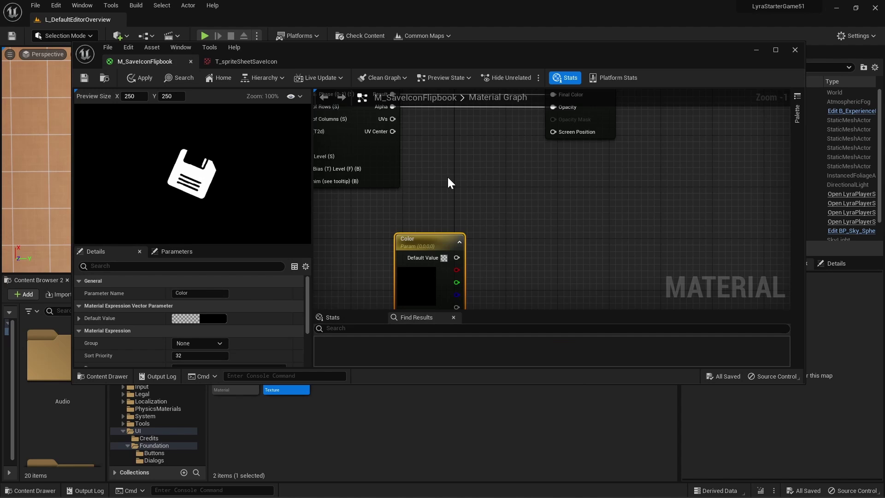
left_click_drag(464, 244, 414, 210)
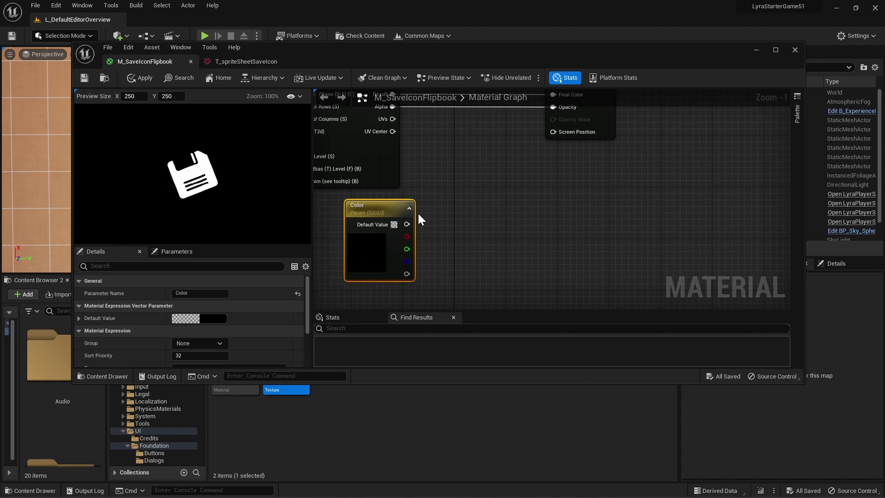
Set the Color parameter's default value to white
left_click(214, 318)
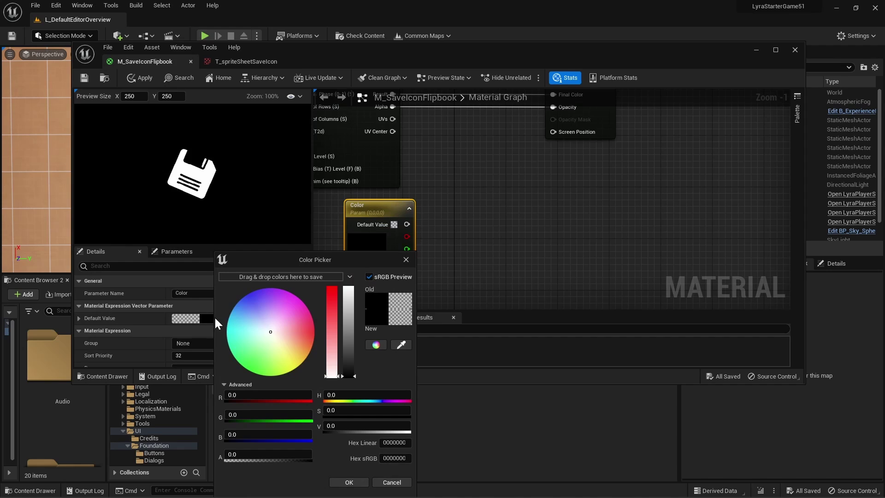
left_click_drag(349, 336, 349, 287)
left_click(349, 482)
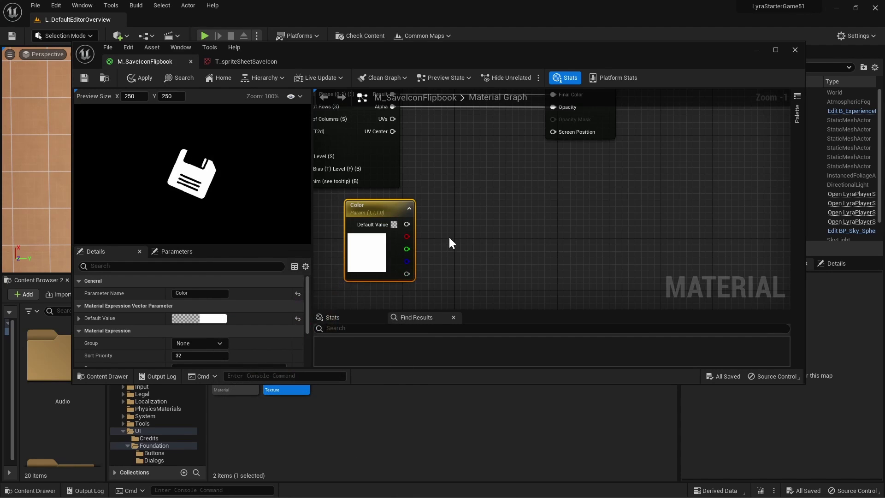
right_click_drag(444, 198, 449, 225)
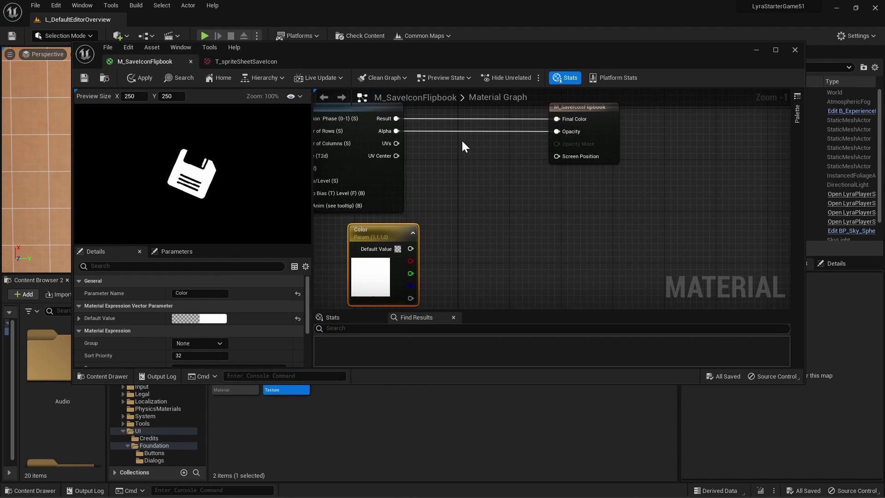
scroll(458, 143, "down", 1)
right_click_drag(453, 173, 446, 197)
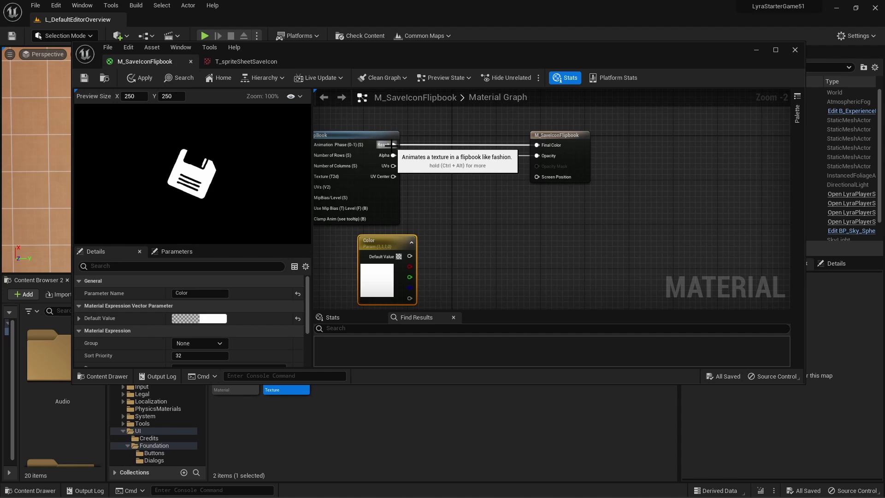
Add a Multiply node taking FlipBook Result and feeding Final Color
left_click_drag(393, 144, 445, 145)
type("mul")
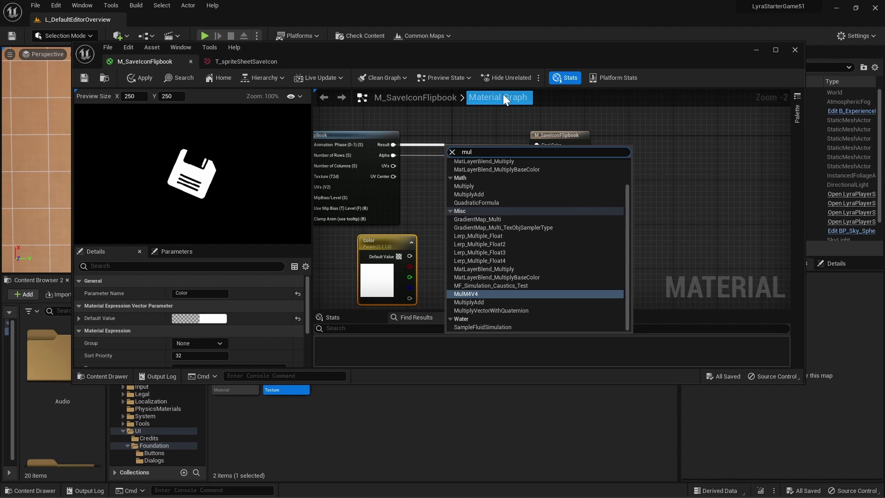
left_click(444, 128)
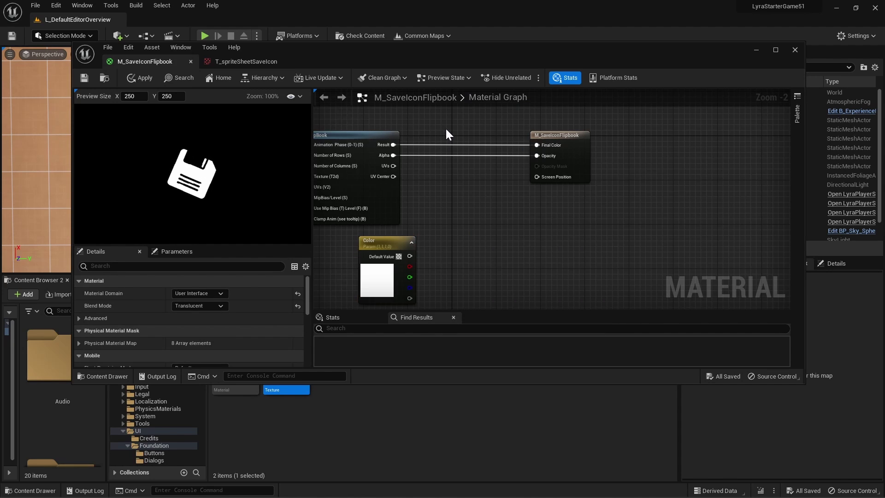
left_click(454, 179)
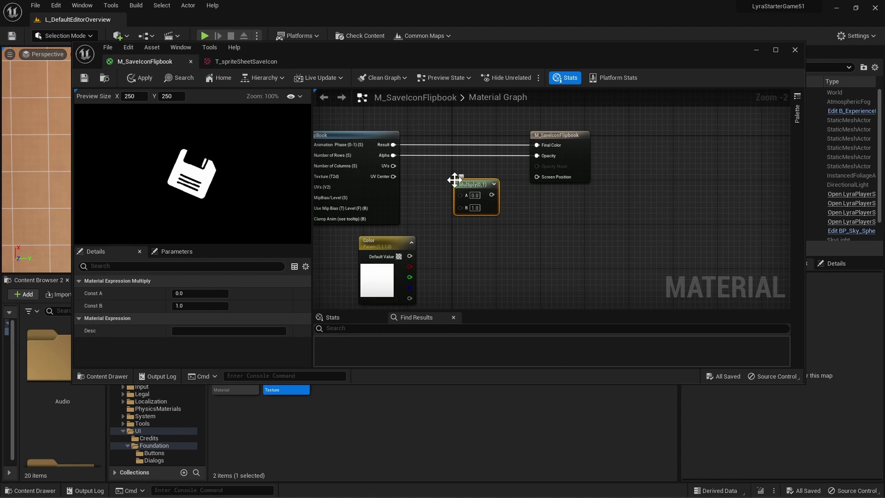
left_click_drag(393, 145, 411, 255)
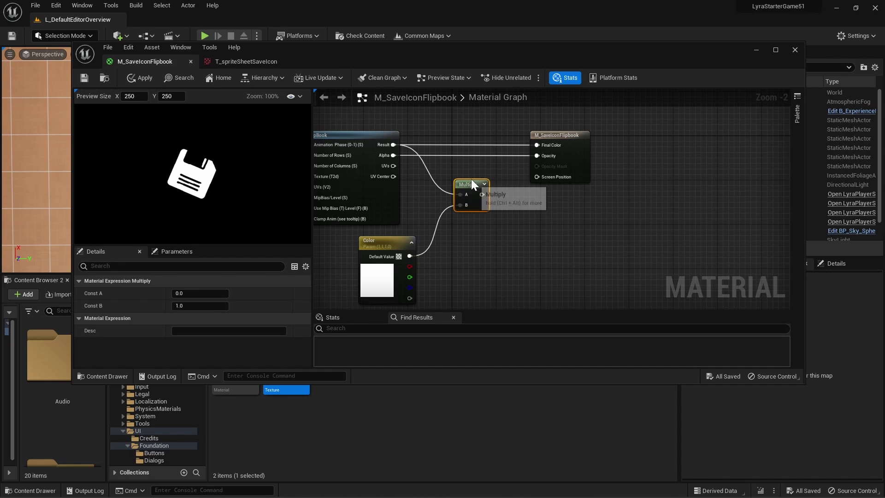
left_click_drag(472, 180, 541, 144)
left_click(387, 242)
right_click_drag(463, 261, 492, 239)
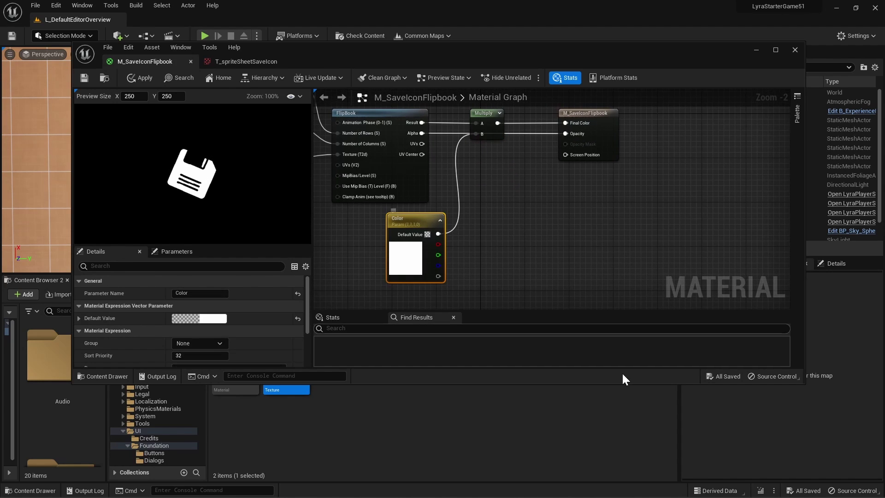
Set the Color default to cyan, then change it back to white
left_click(212, 319)
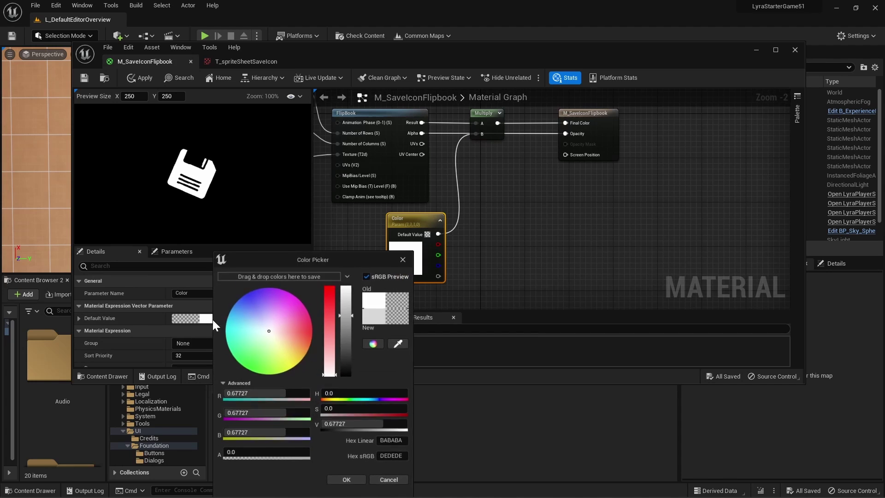
left_click_drag(258, 332, 227, 320)
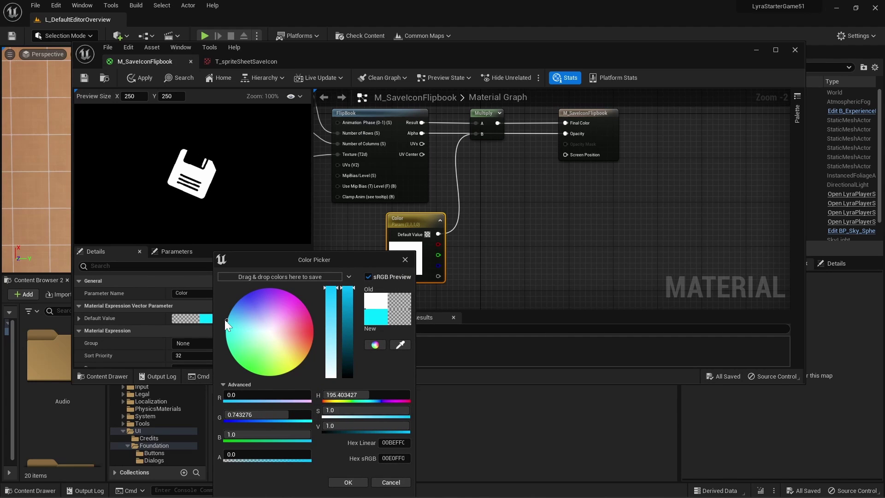
left_click(350, 483)
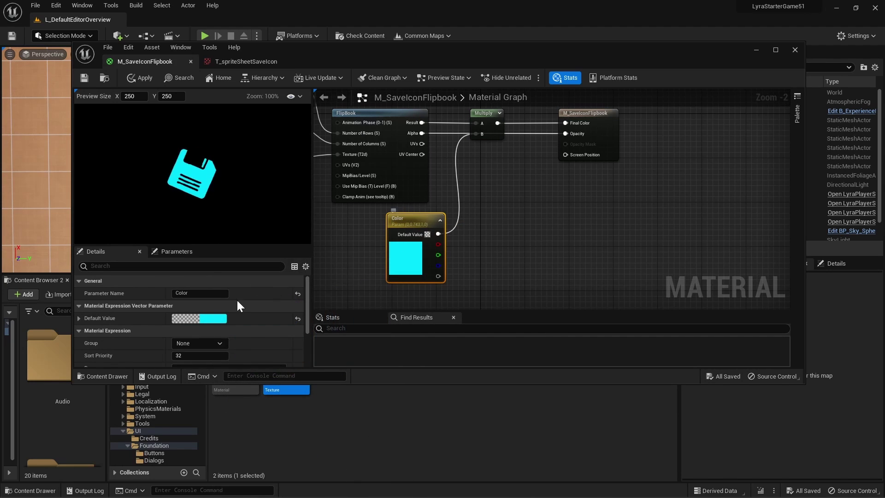
left_click(218, 319)
left_click(336, 375)
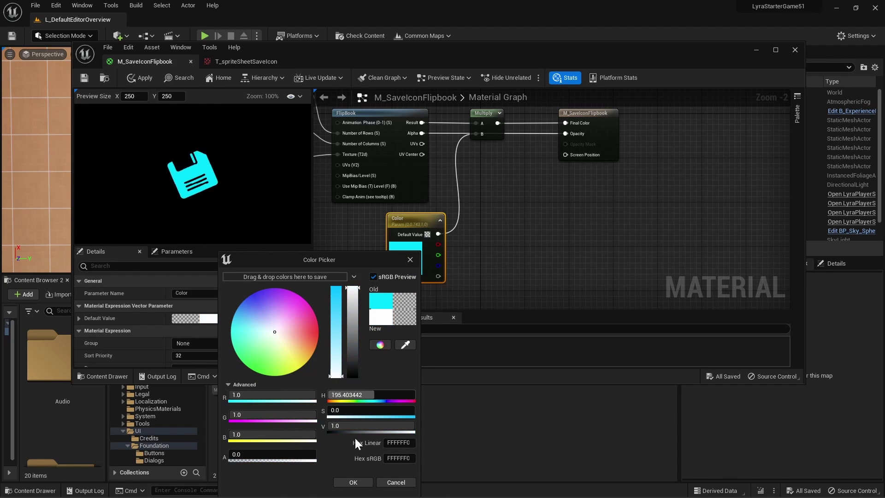
left_click(353, 483)
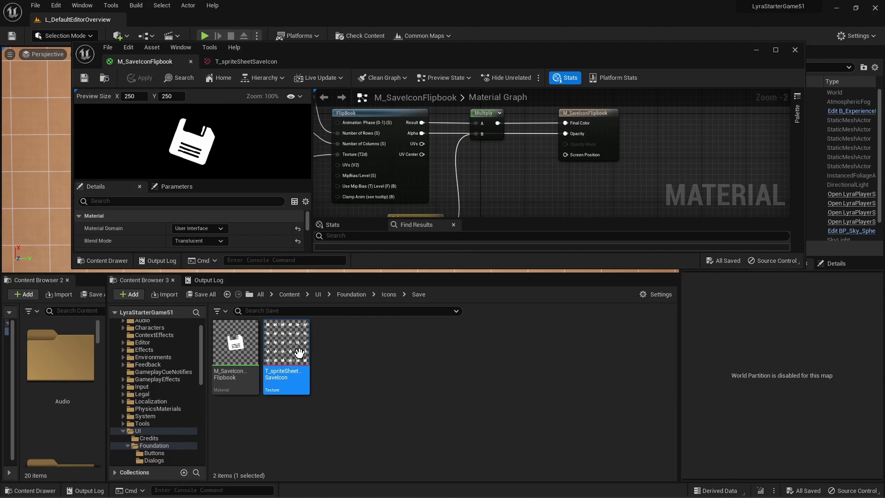
Create a material instance from M_SaveIconFlipbook
left_click(234, 350)
right_click(236, 347)
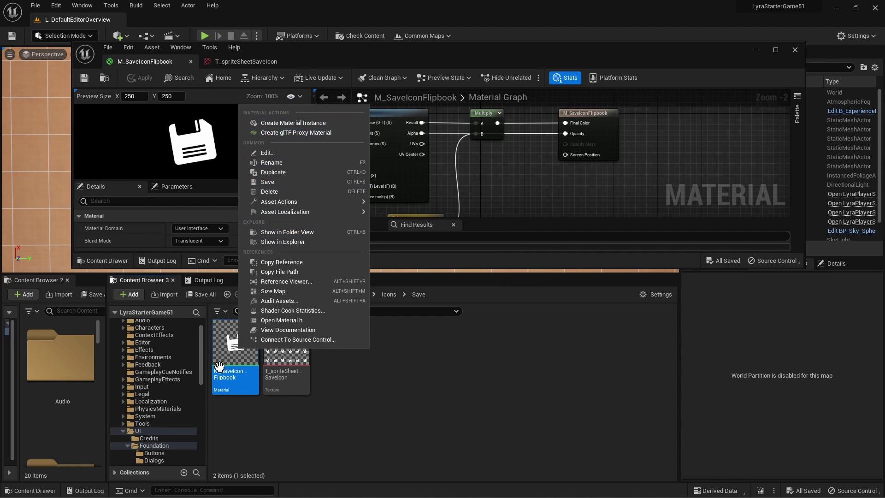
left_click(280, 123)
Rename the new material instance to MI_SaveIconFlipbook
left_click(272, 372)
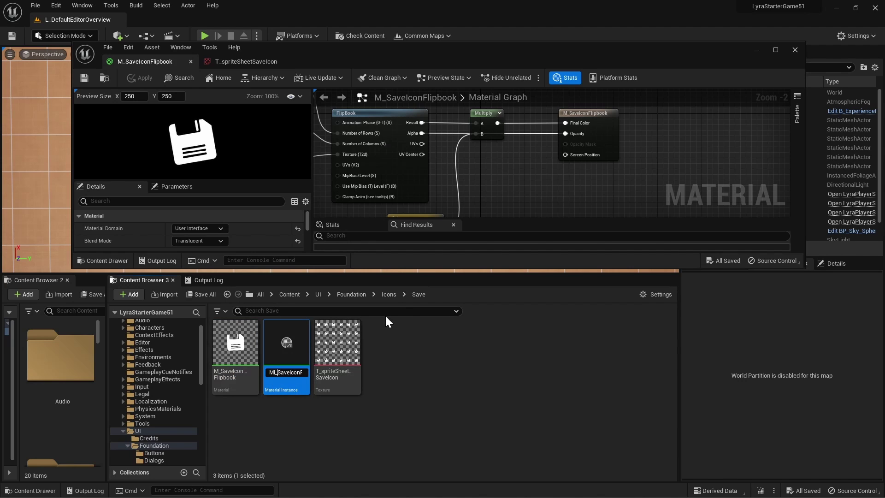
key("End")
key("BackSpace")
key("BackSpace")
key("BackSpace")
key("BackSpace")
key("Return")
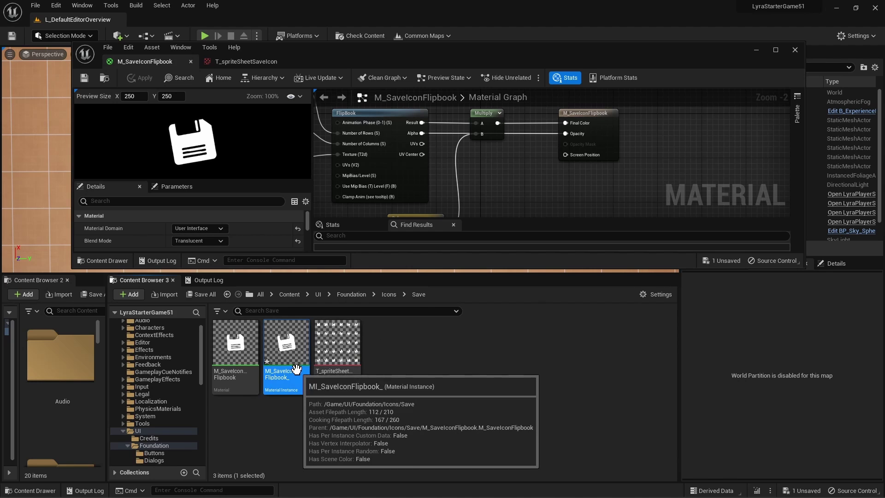
left_click(286, 373)
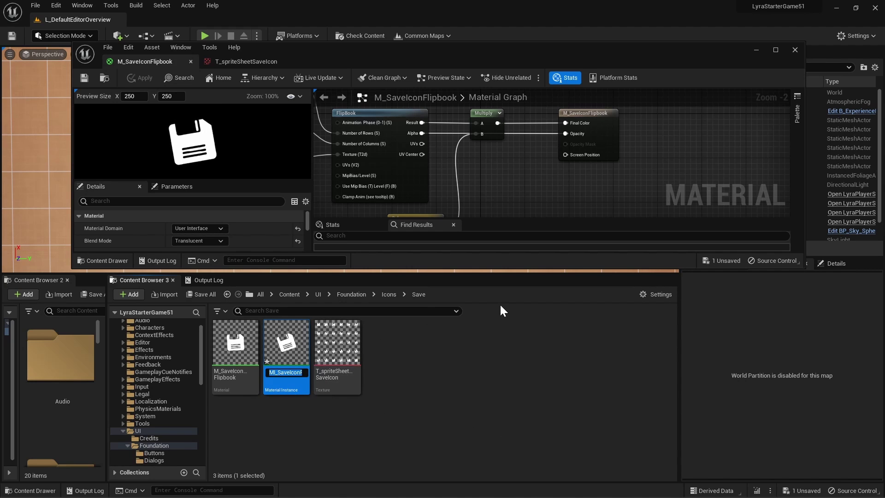
key("BackSpace")
key("Return")
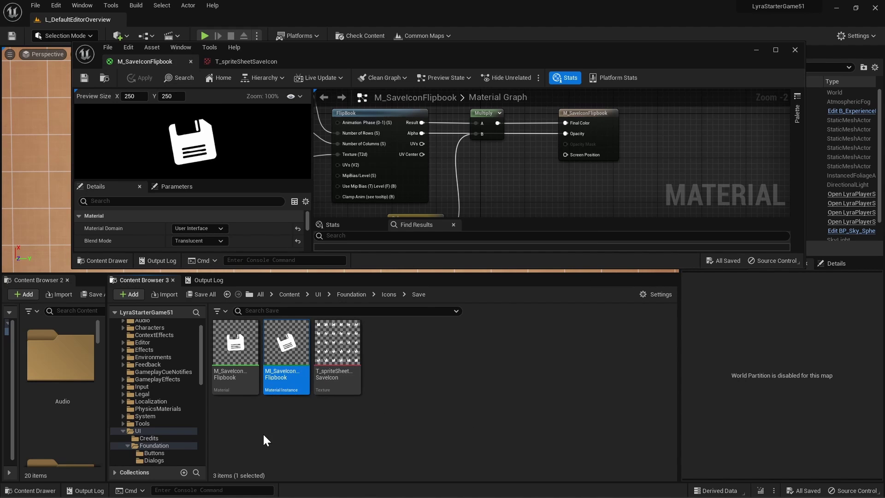
Override MI_SaveIconFlipbook's Color with pale lavender-grey DDDCE9 and save the instance
double_click(286, 348)
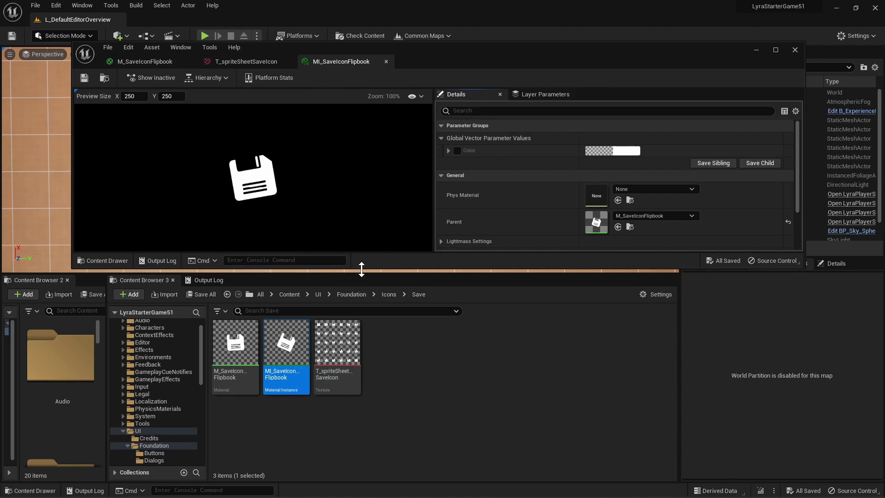
left_click_drag(338, 268, 338, 324)
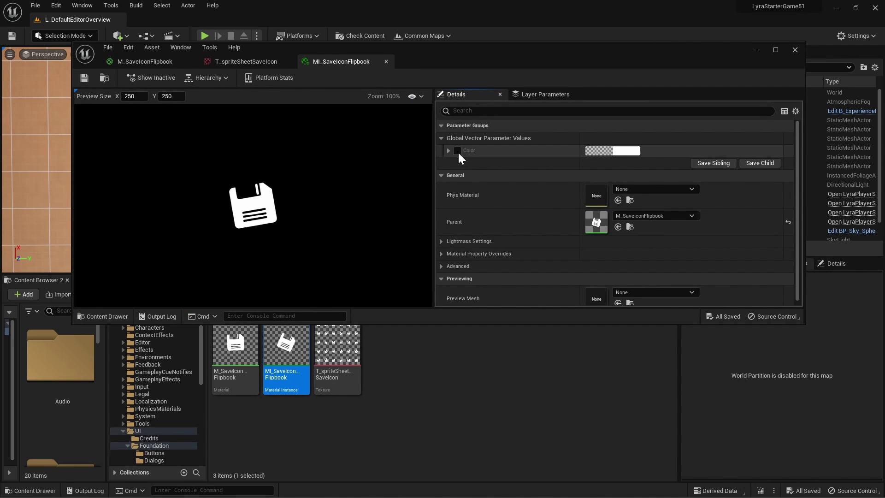
left_click(626, 152)
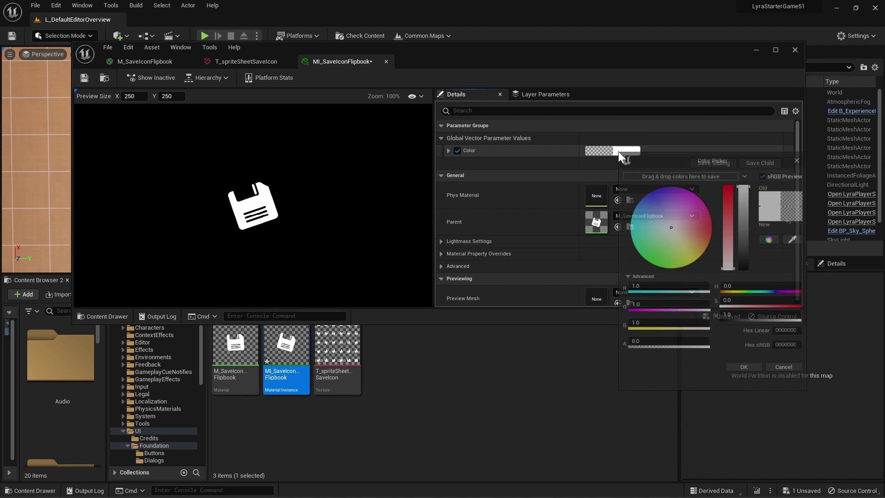
mouse_move(677, 238)
left_mouse_down()
mouse_move(660, 217)
mouse_move(630, 234)
mouse_move(650, 279)
mouse_move(717, 225)
mouse_move(563, 207)
mouse_move(638, 245)
mouse_move(657, 228)
mouse_move(677, 235)
mouse_move(673, 228)
left_mouse_up()
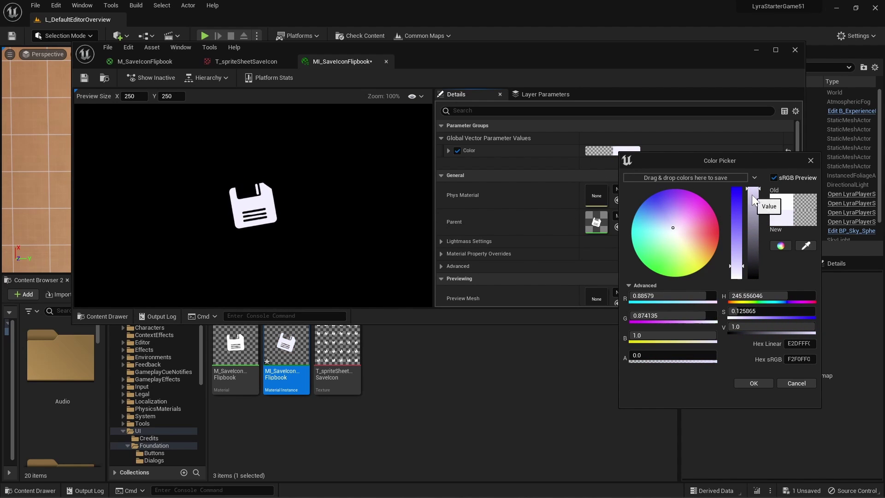
left_click_drag(753, 199, 752, 204)
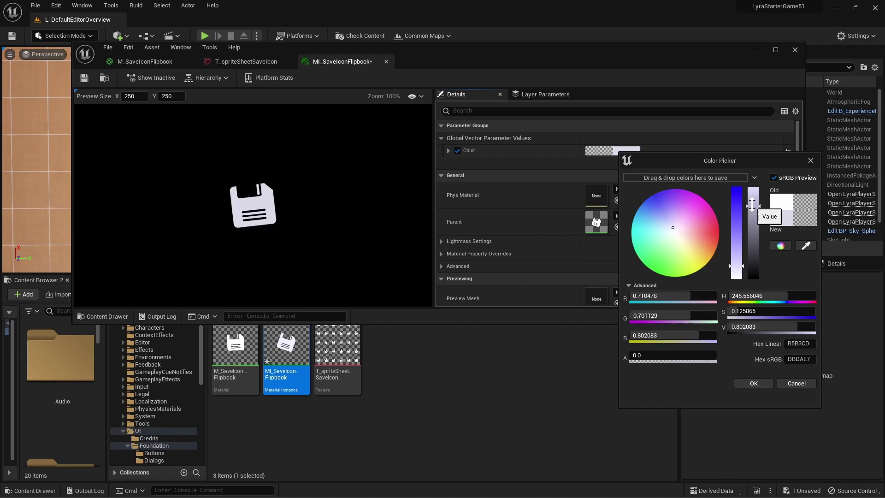
left_click(754, 383)
key("ctrl+s")
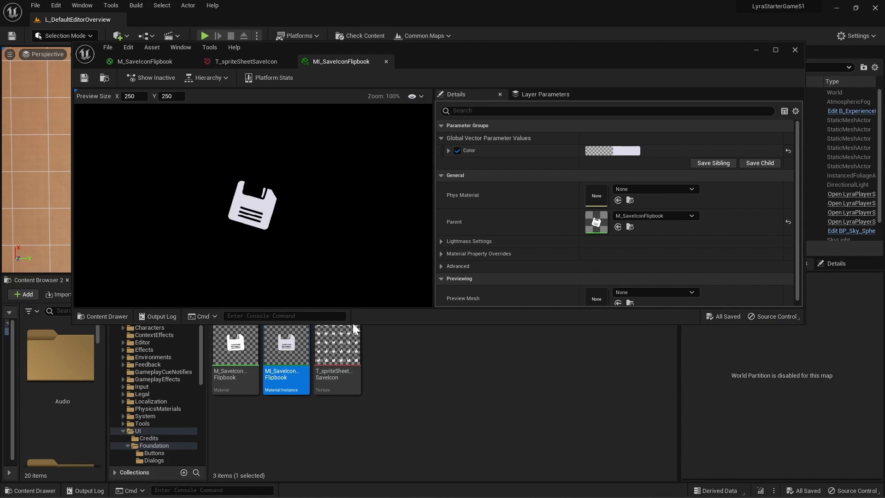
left_click_drag(346, 324, 343, 261)
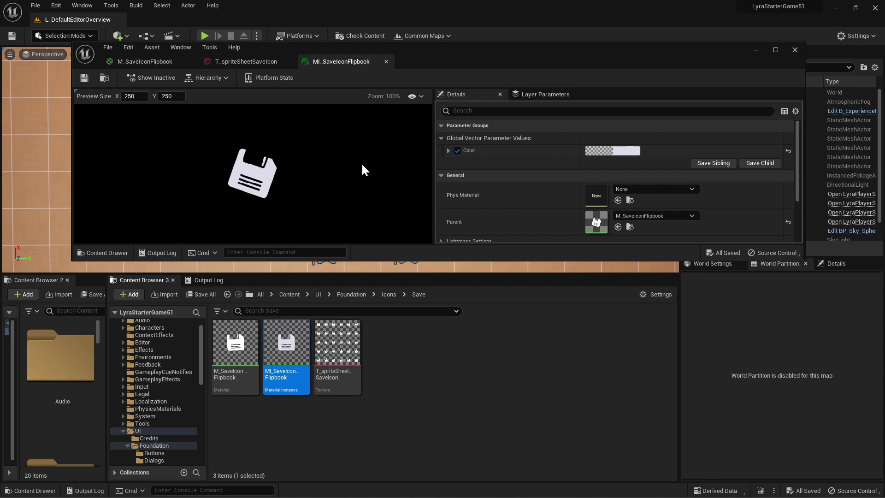
Open the W_LoadingScreenReasonDebugText widget from UI/Foundation/LoadingScreen
left_click(353, 294)
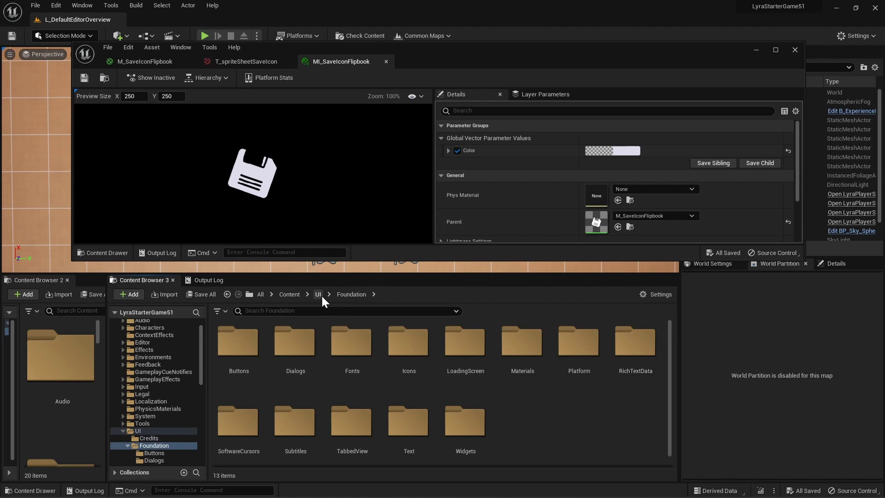
double_click(465, 341)
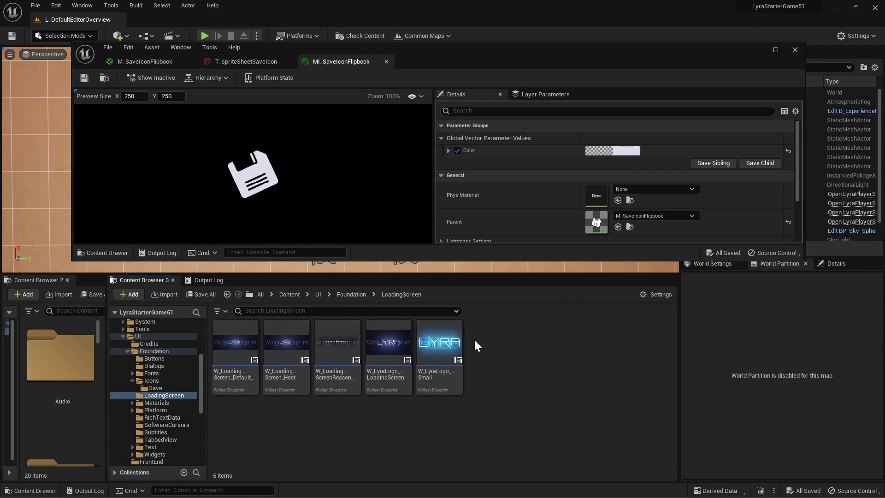
left_click(341, 355)
double_click(352, 344)
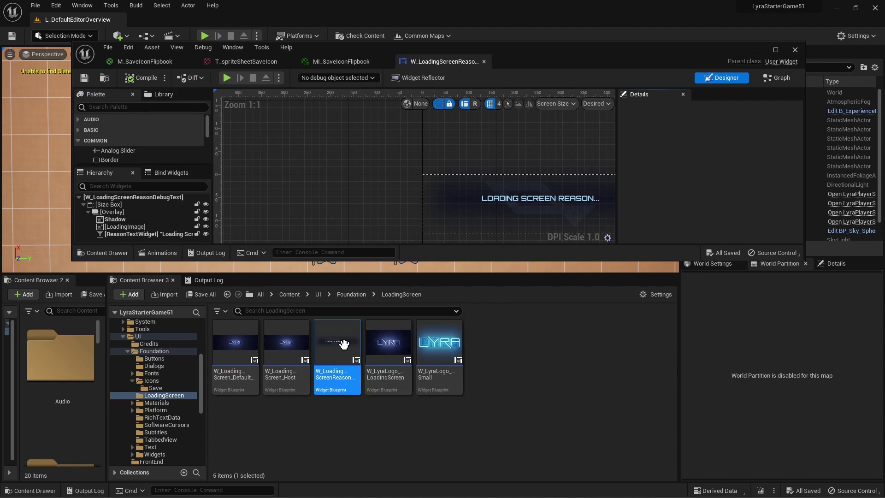
left_click_drag(322, 261, 323, 358)
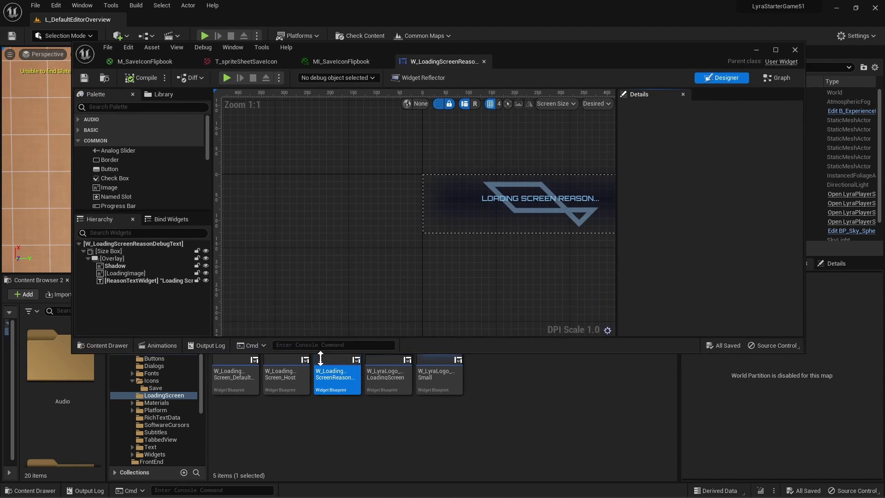
Select ReasonTextWidget and bring up its Visibility setting in Details
left_click(371, 218)
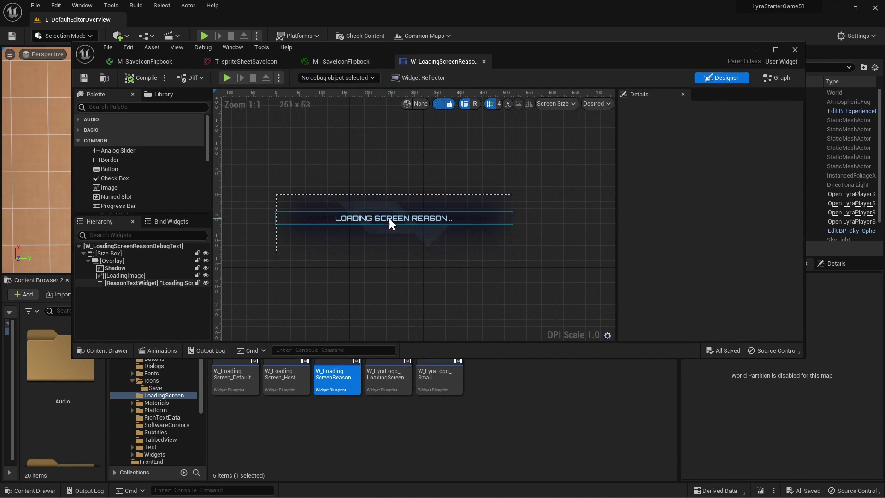
left_click(389, 218)
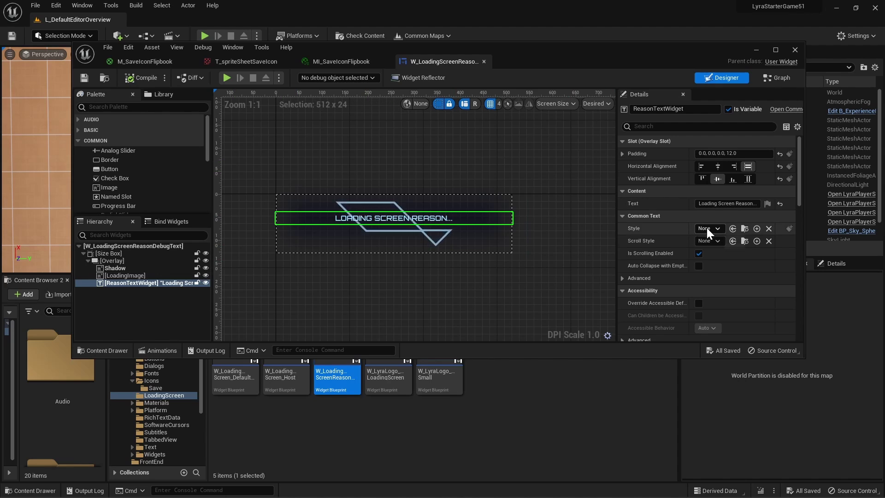
left_click_drag(617, 212, 499, 213)
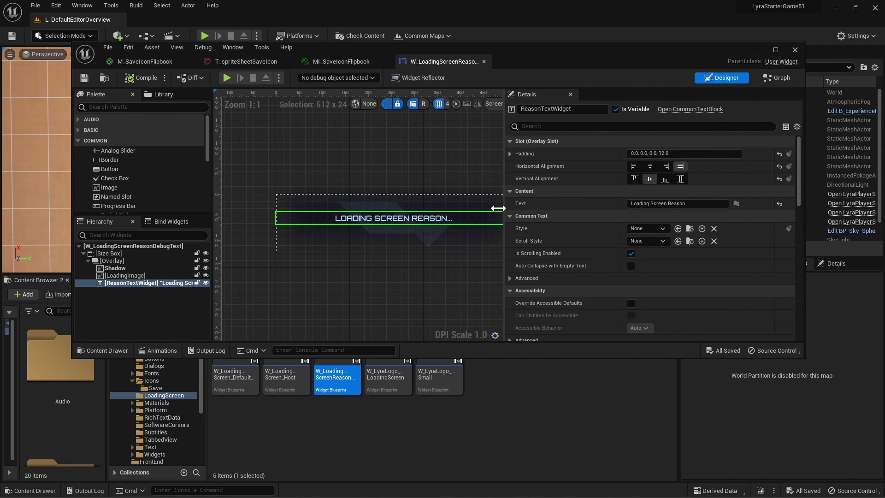
scroll(625, 233, "down", 5)
scroll(638, 234, "down", 8)
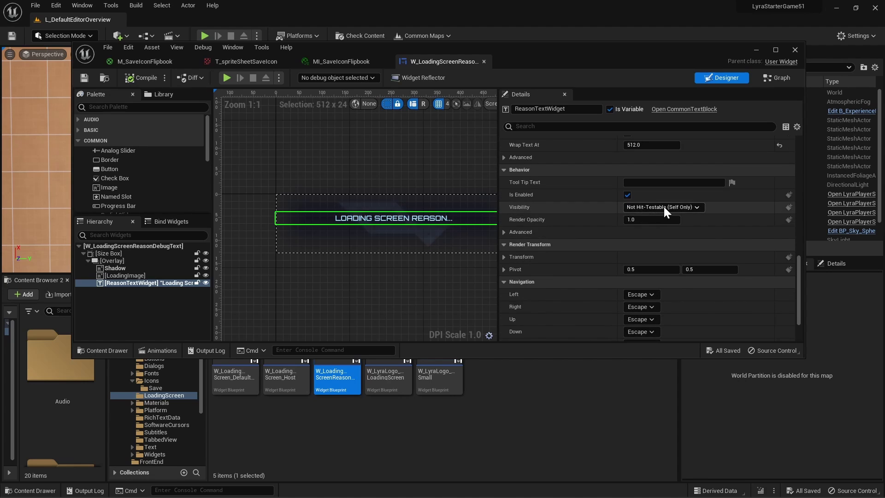
left_click(663, 207)
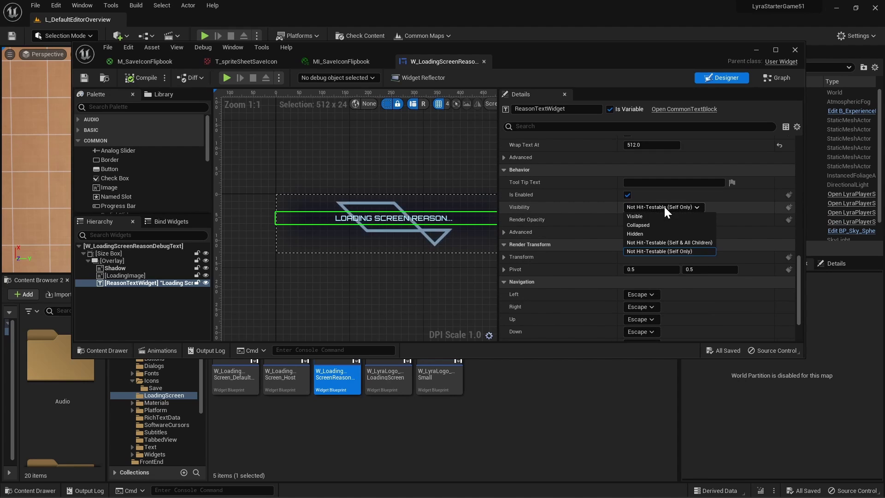
Set the ReasonTextWidget's Visibility to Collapsed
left_click(644, 226)
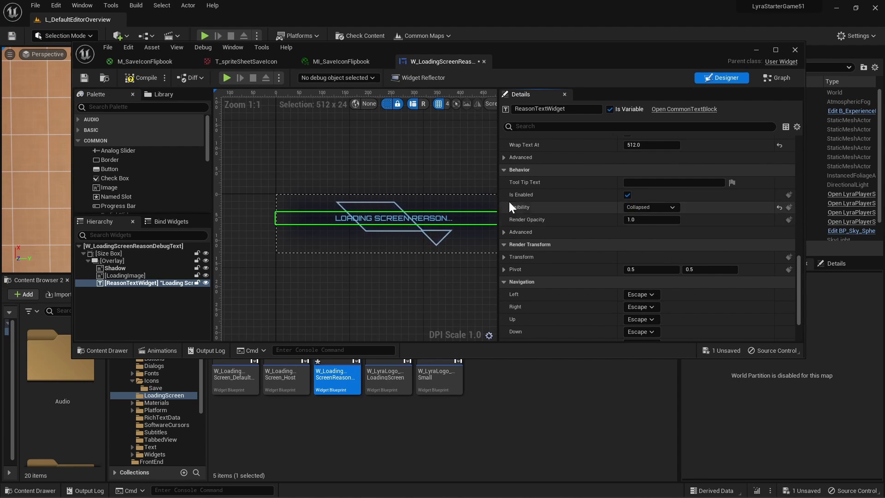
left_click(400, 158)
left_click(114, 269)
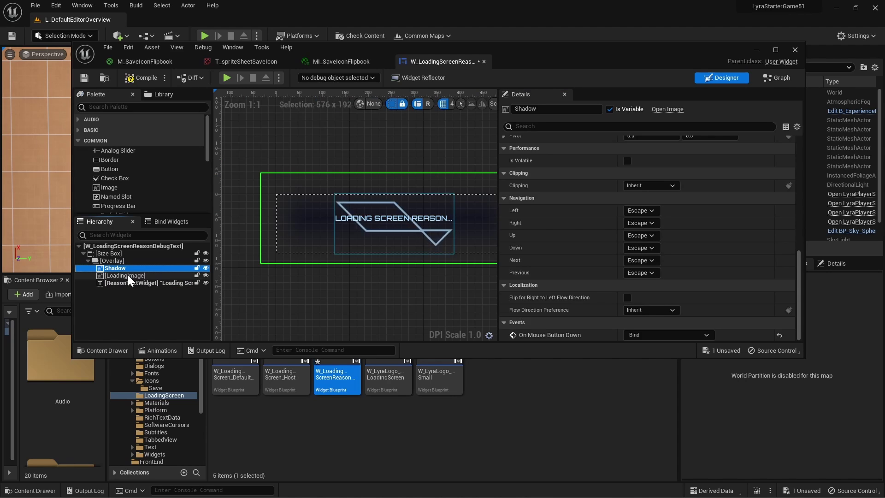
Assign MI_SaveIconFlipbook from the Save icons folder as the LoadingImage brush image
left_click(122, 275)
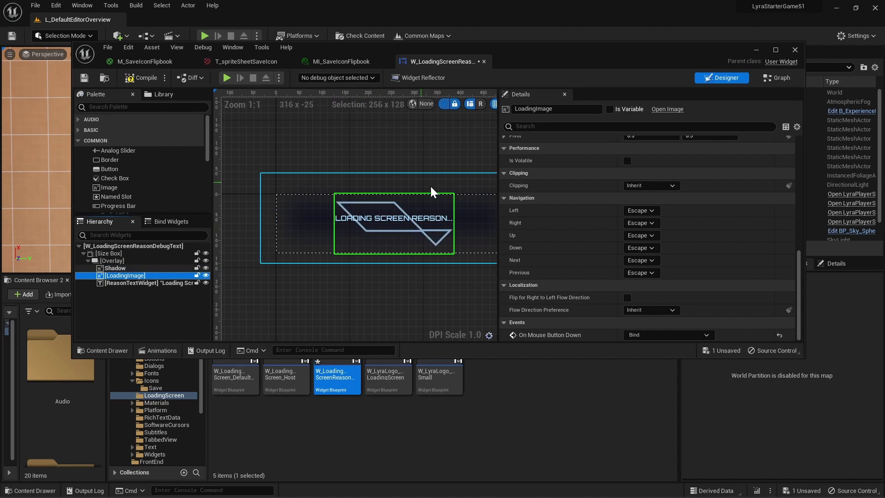
scroll(660, 205, "up", 4)
scroll(661, 206, "up", 10)
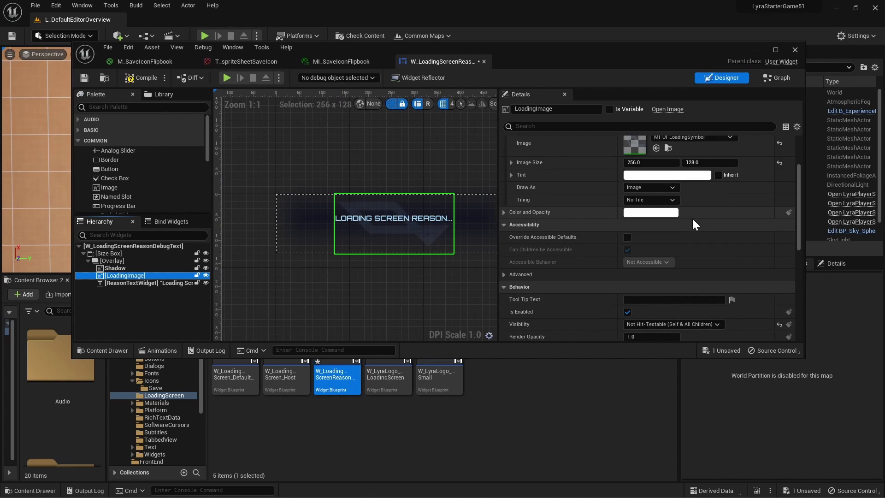
scroll(636, 212, "up", 1)
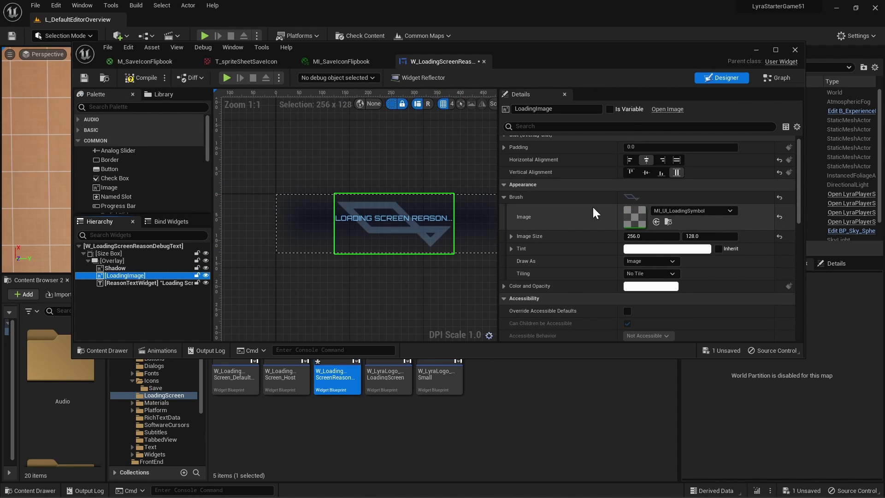
left_click(696, 212)
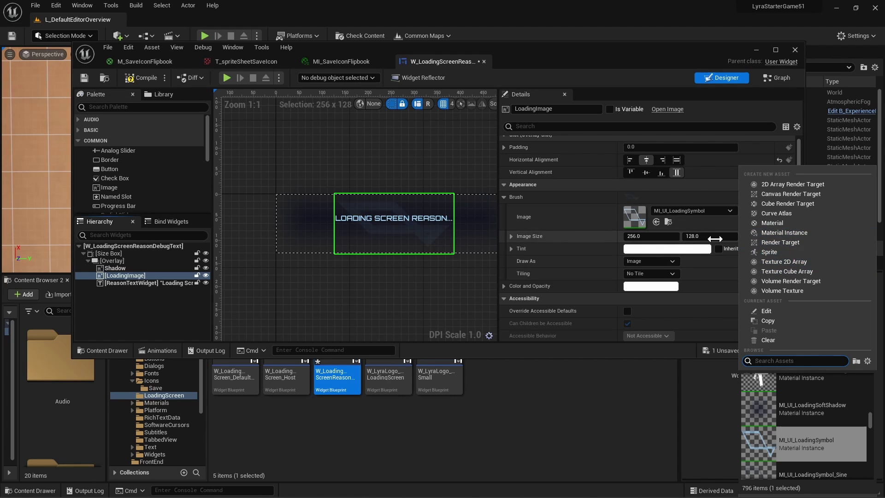
left_click(346, 410)
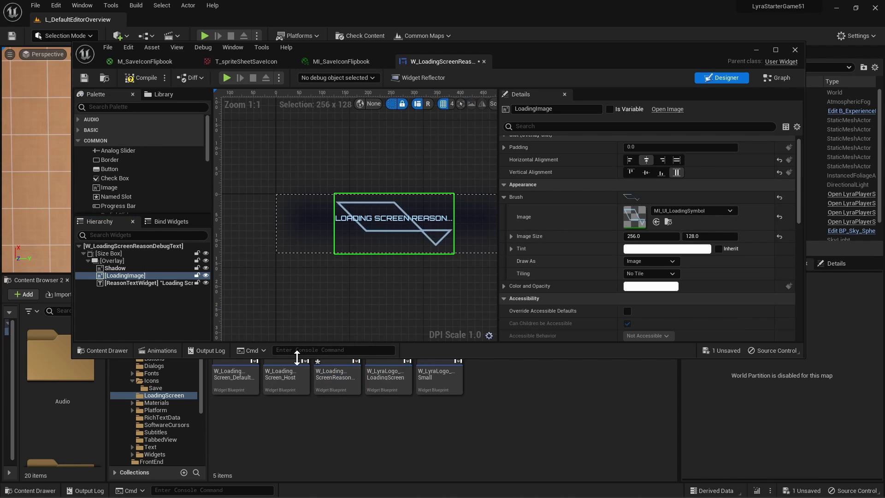
left_click_drag(297, 358, 337, 278)
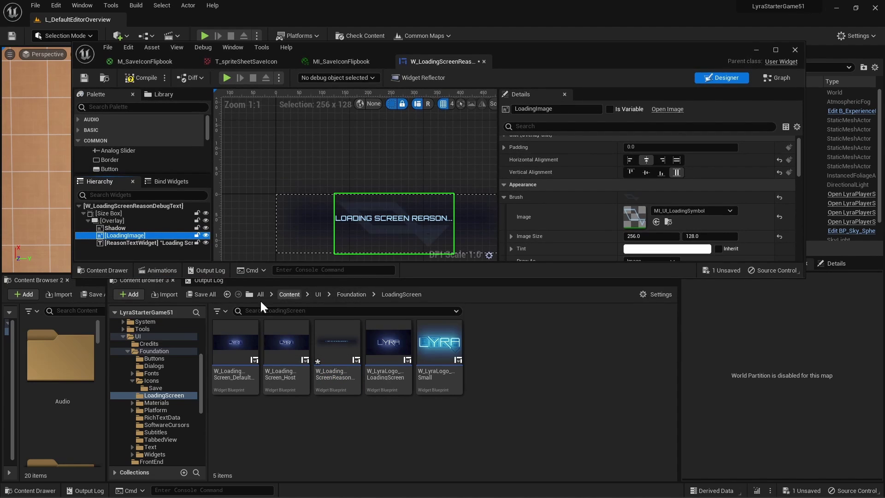
left_click(227, 294)
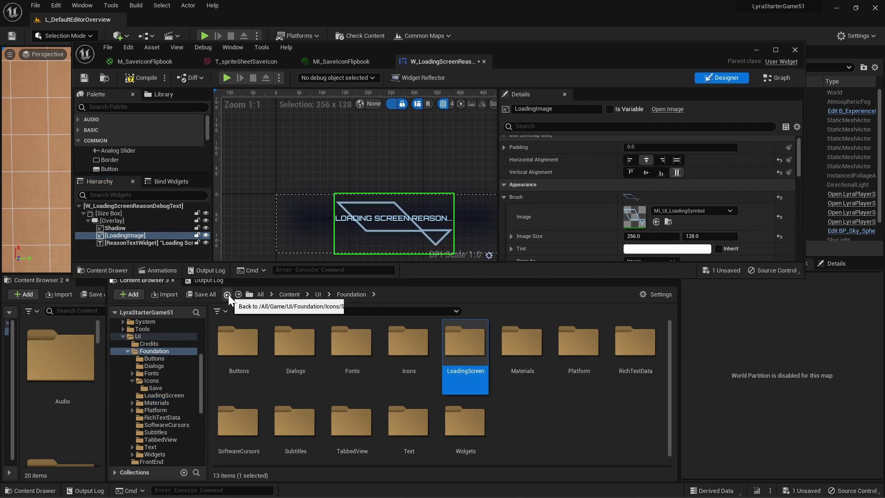
left_click(227, 295)
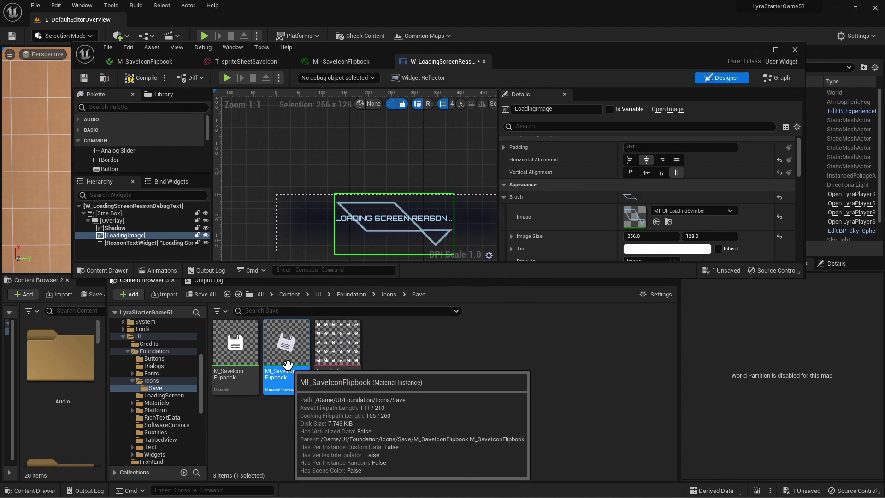
mouse_move(283, 383)
left_mouse_down()
mouse_move(686, 234)
mouse_move(635, 216)
left_mouse_up()
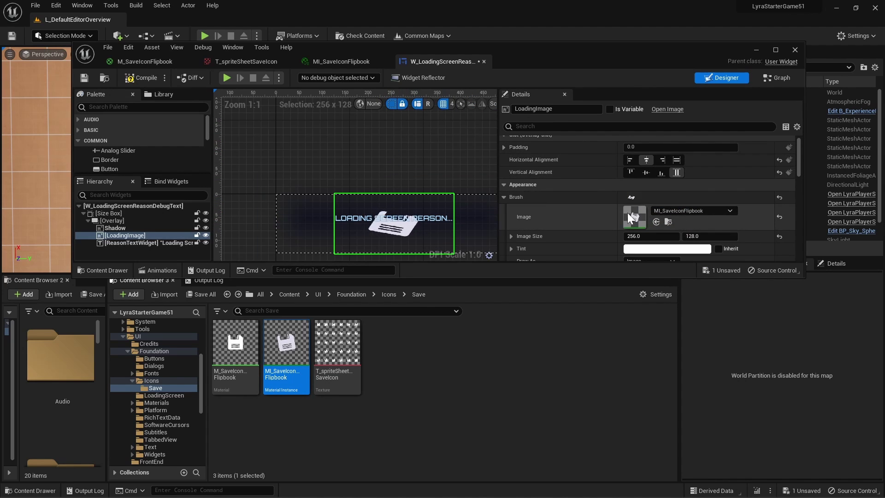
Set the LoadingImage Image Size Y to 256 and compile the widget
left_click(710, 236)
type("256")
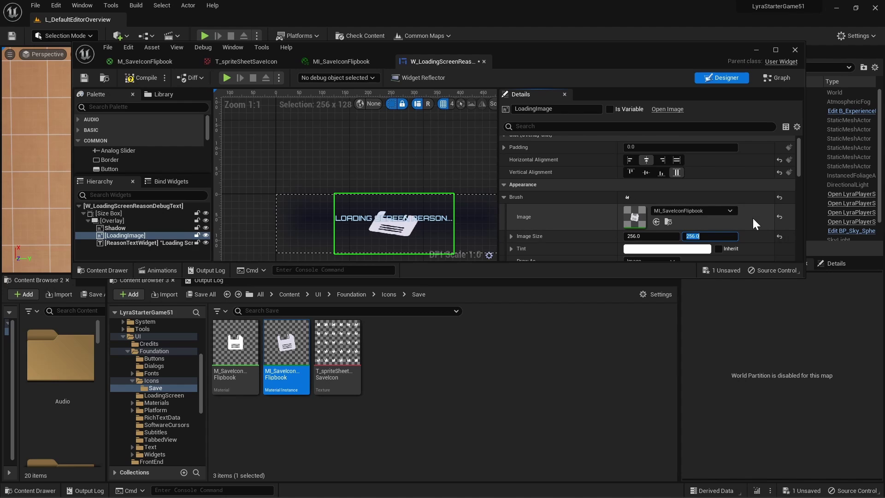
key("Return")
left_click(134, 78)
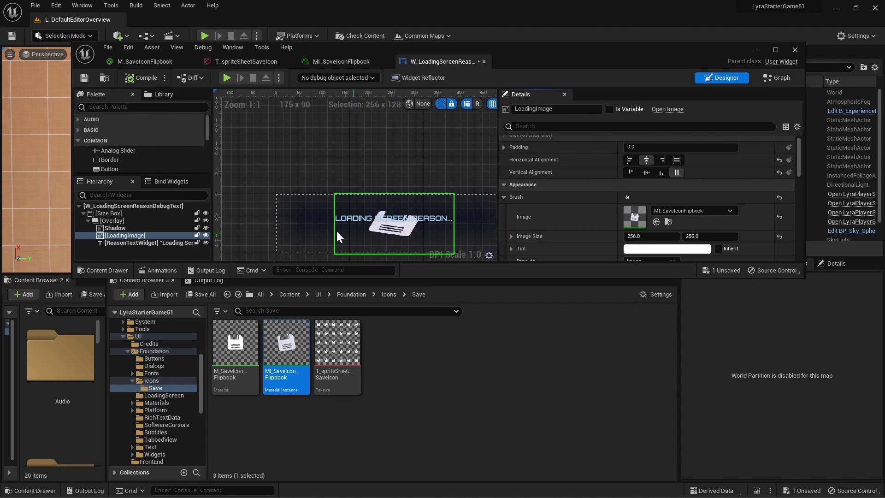
Give the Size Box a Width Override and Height Override of 256 each
left_click(108, 214)
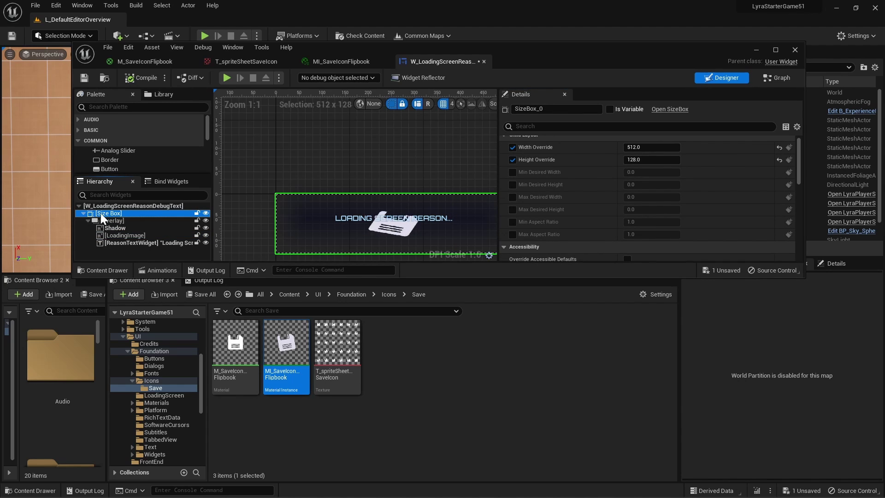
left_click(652, 159)
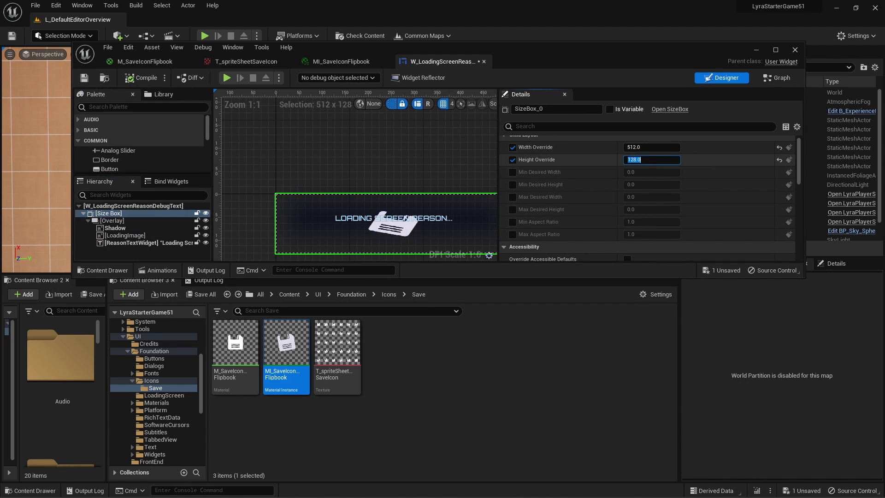
type("512")
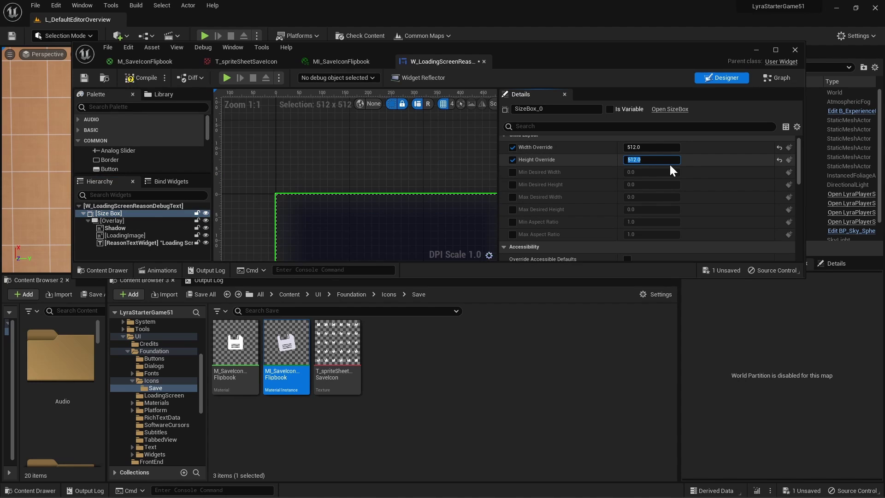
key("Return")
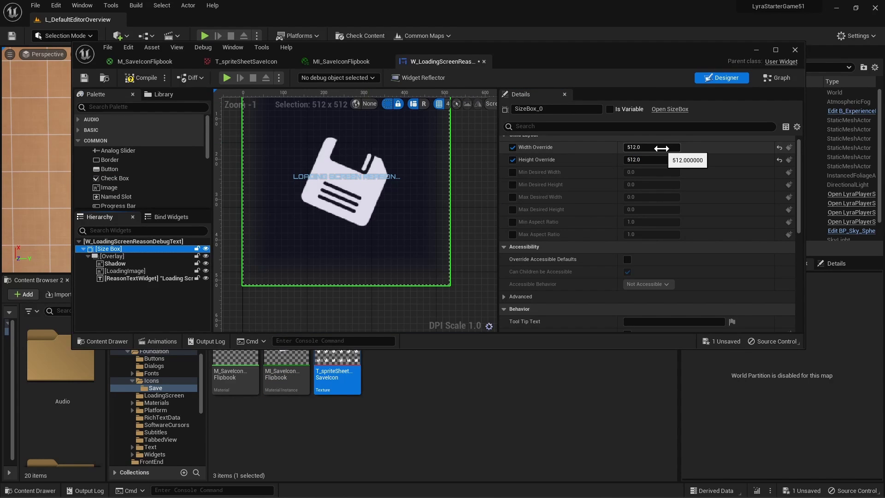
left_click(669, 147)
type("256")
key("Return")
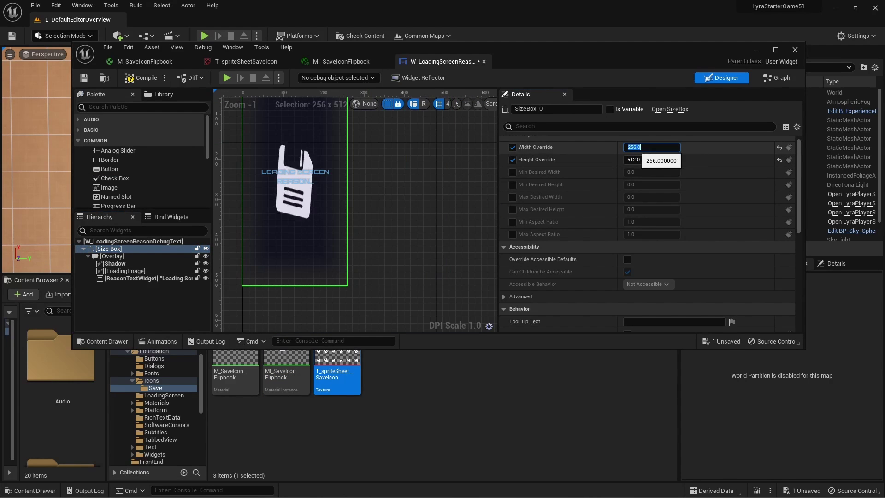
left_click(652, 159)
type("256")
key("Return")
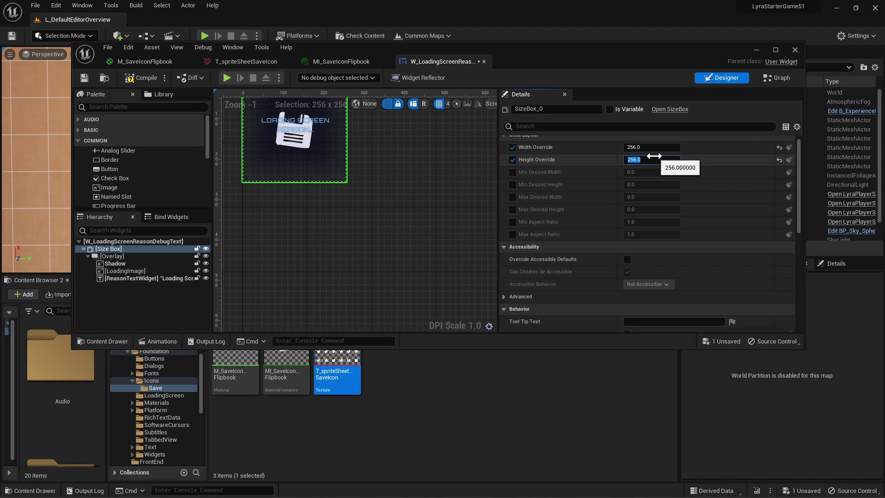
left_click(402, 170)
scroll(300, 207, "up", 6)
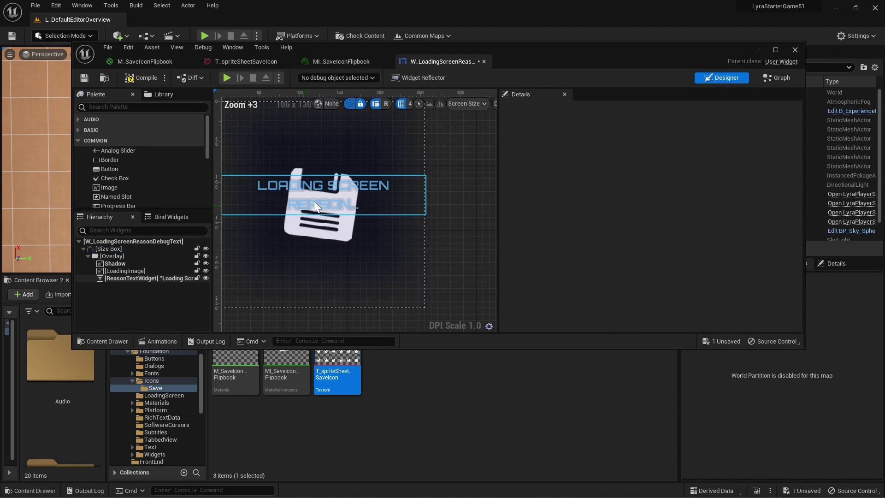
Set LoadingImage's vertical alignment to Fill Vertically, then compile and save the widget
scroll(392, 171, "down", 5)
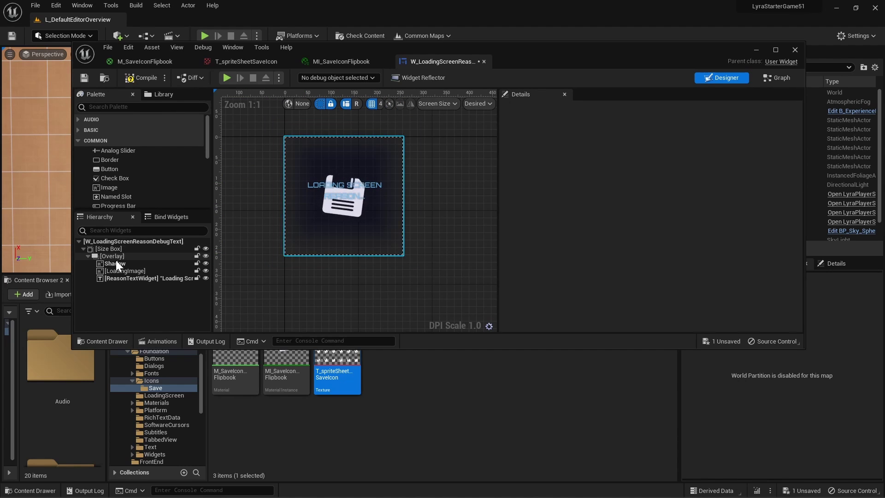
left_click(113, 272)
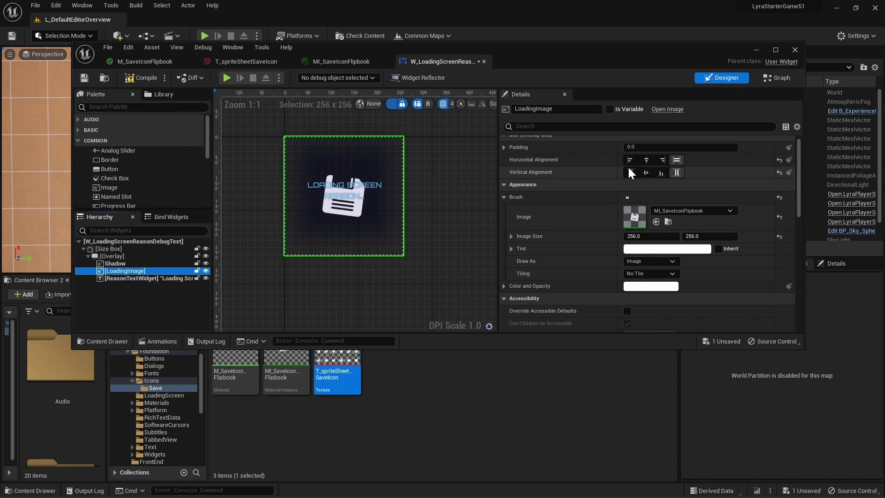
left_click(677, 172)
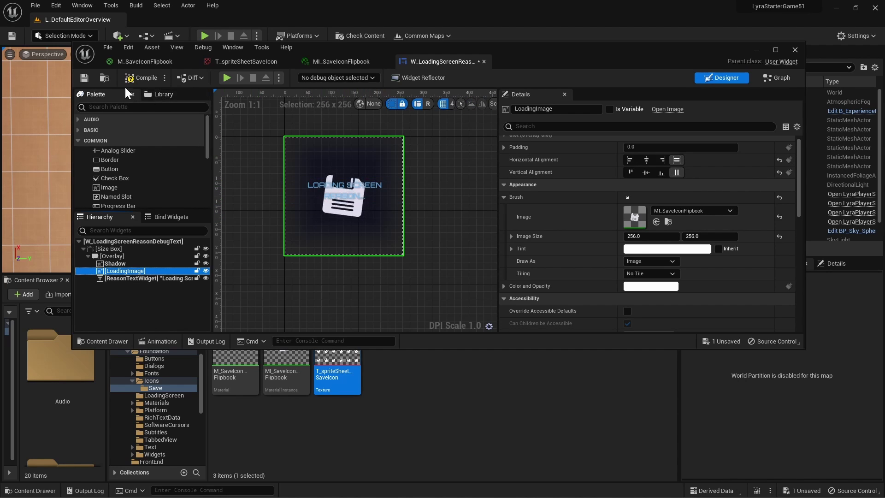
left_click(146, 82)
left_click(84, 78)
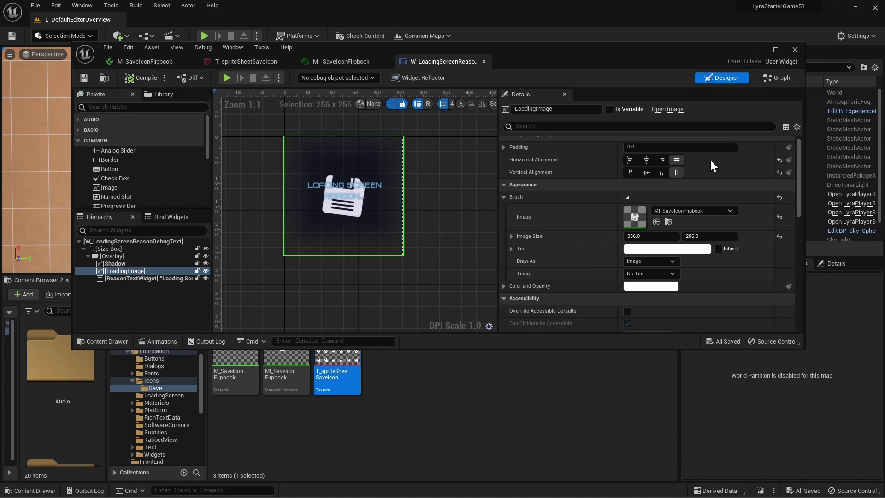
left_click_drag(520, 41, 508, 103)
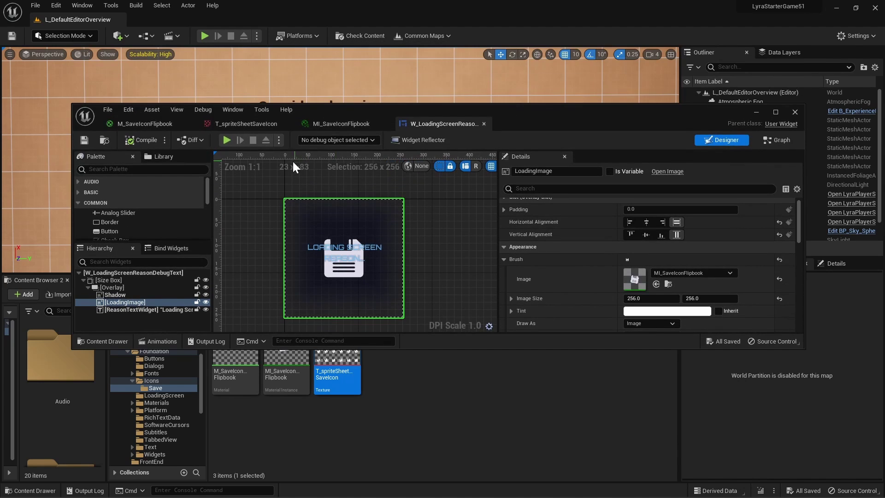
Start Play in Editor and walk the character forward with W into the Front End portal
left_click(85, 139)
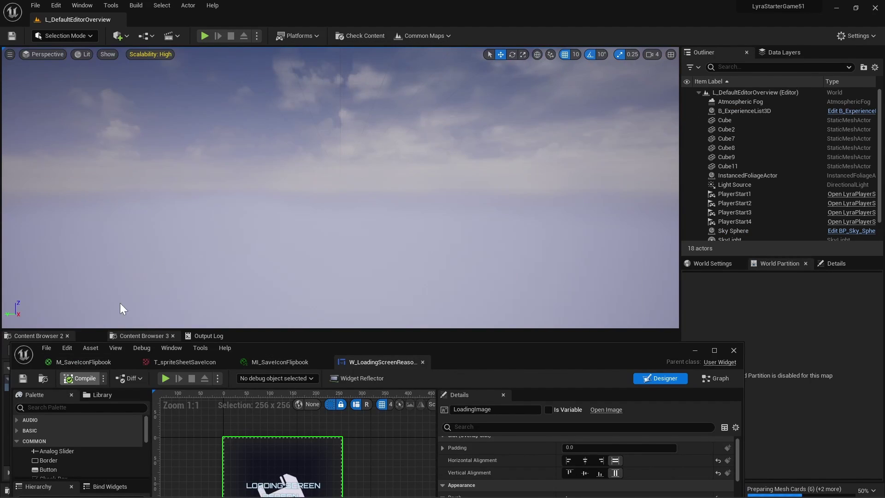
left_click(206, 37)
key("w")
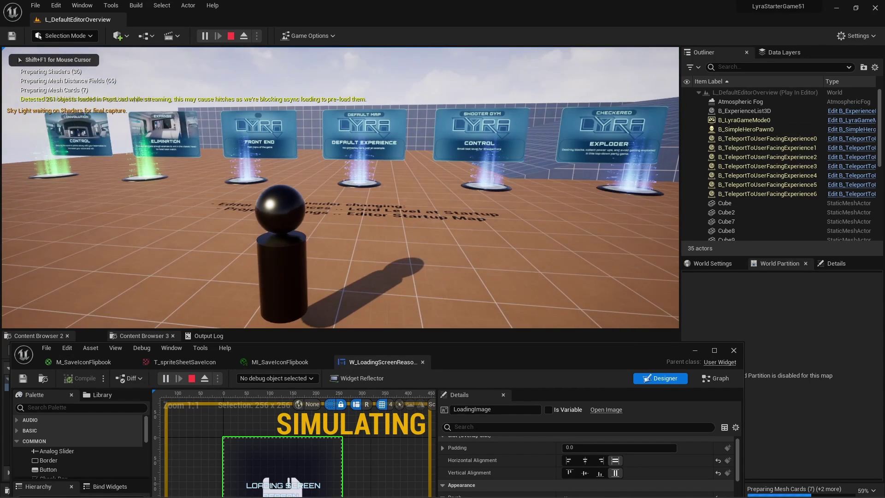
key("w")
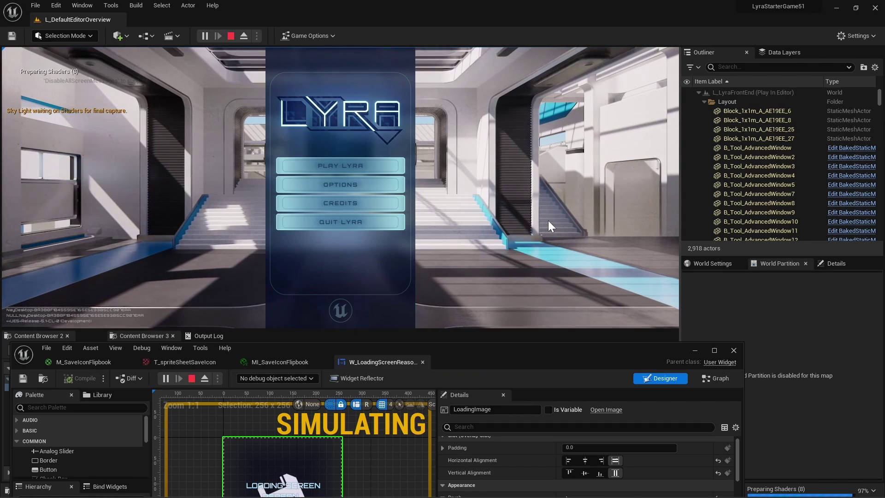
Choose PLAY LYRA on the title screen, then start a Quickplay match
left_click(333, 168)
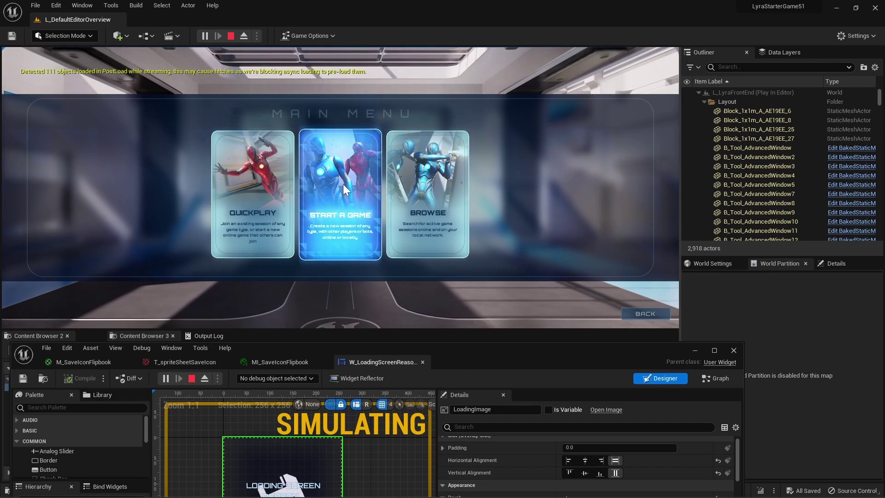
left_click(251, 192)
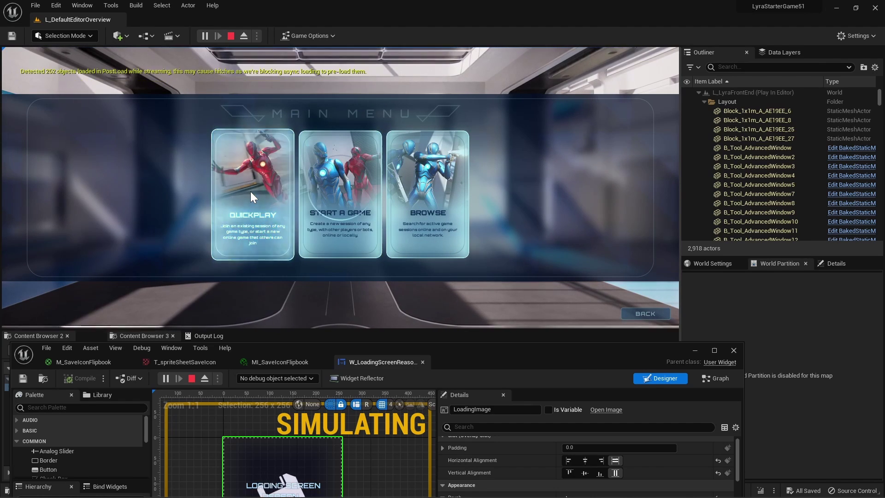